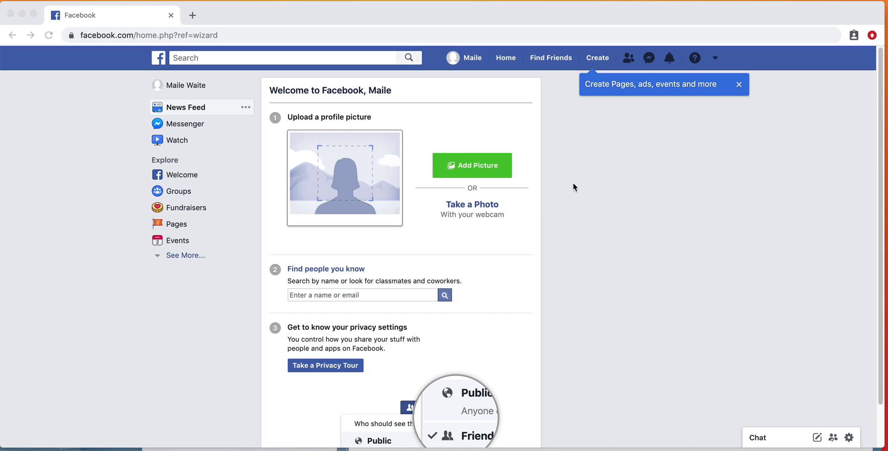
# Upload the orange cat photo from the Desktop as the profile picture
pyautogui.click(482, 165)
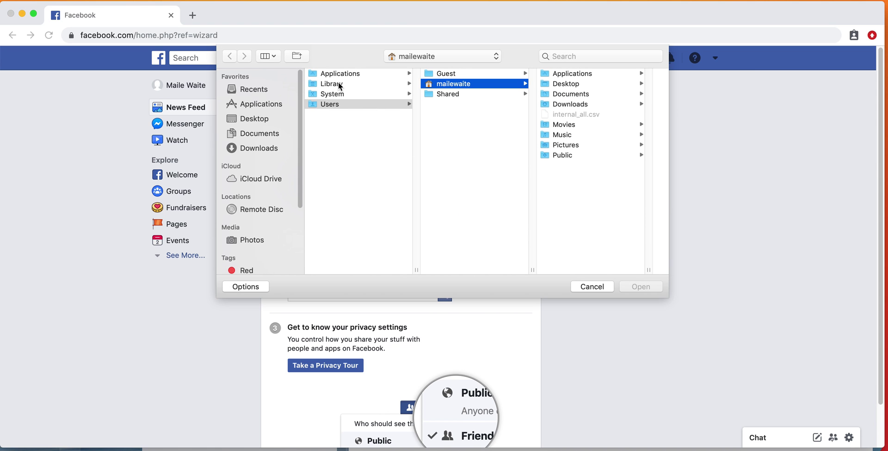
pyautogui.click(262, 120)
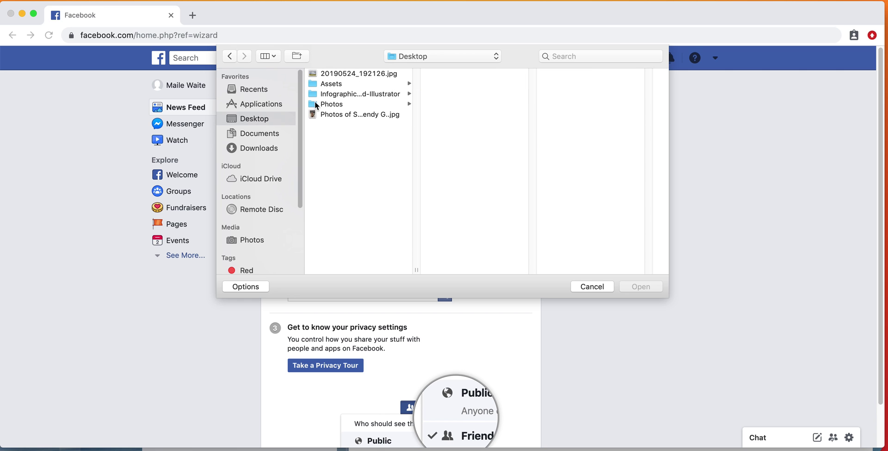
pyautogui.click(352, 114)
pyautogui.doubleClick(352, 114)
pyautogui.rightClick(410, 283)
pyautogui.click(676, 178)
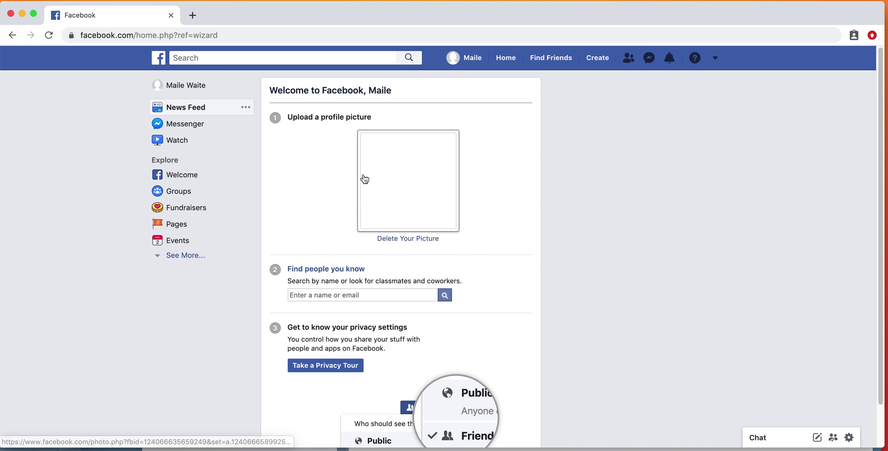
# View the new cat profile picture full size, then close the viewer
pyautogui.click(393, 187)
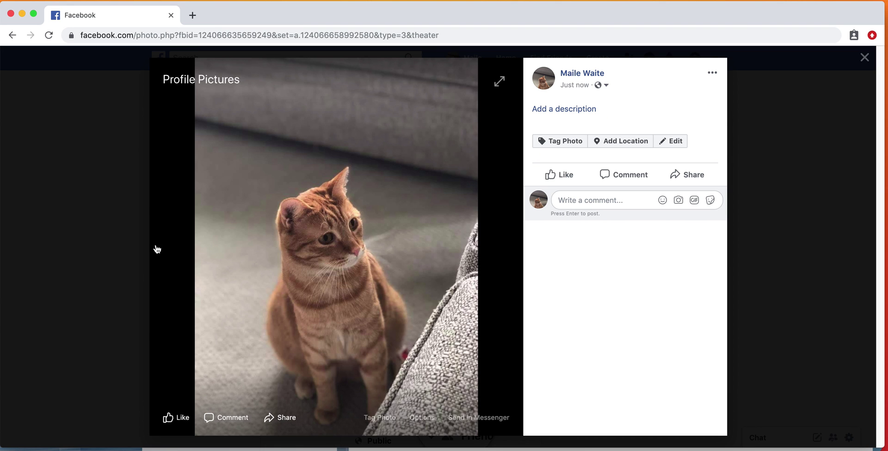
pyautogui.click(107, 254)
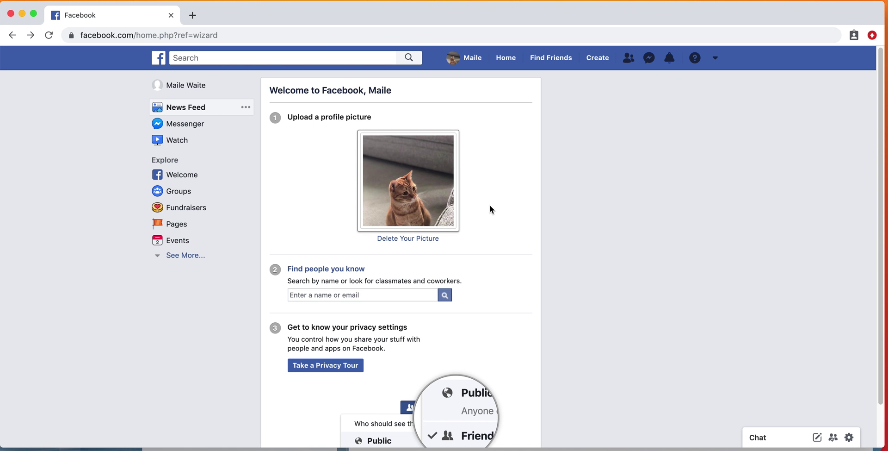
pyautogui.scroll(-1, 482, 215)
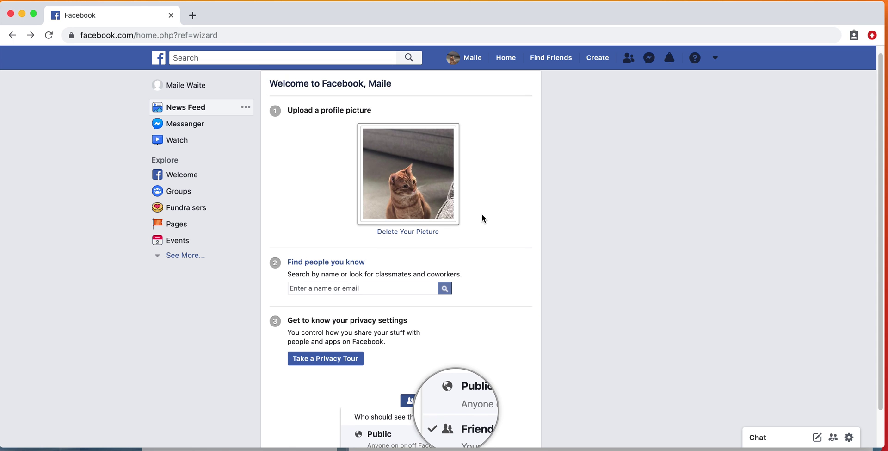
# Reopen the cat profile picture and review its tag and location fields in Edit
pyautogui.click(443, 189)
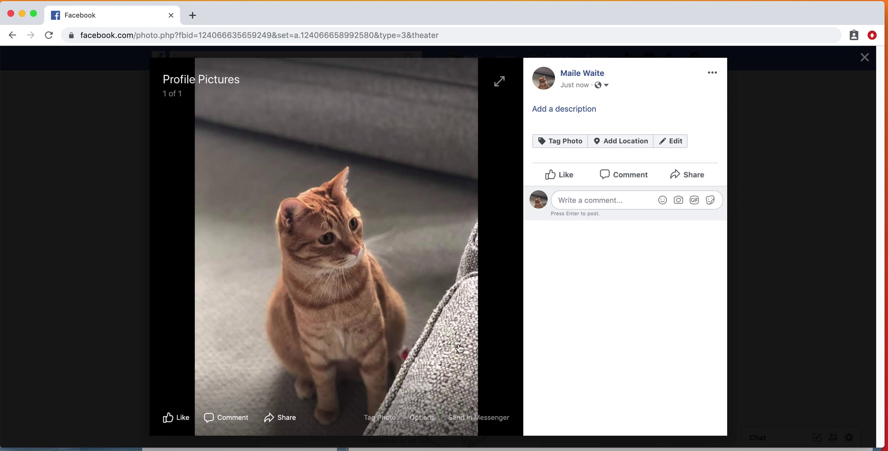
pyautogui.click(680, 142)
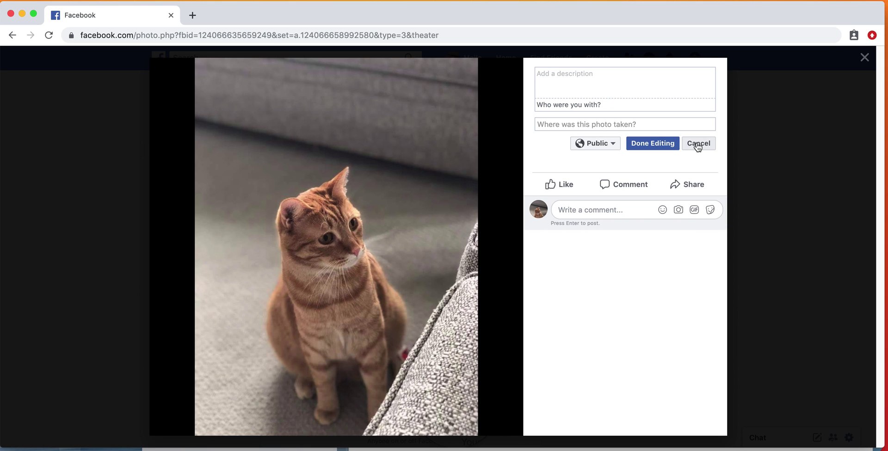
pyautogui.click(593, 106)
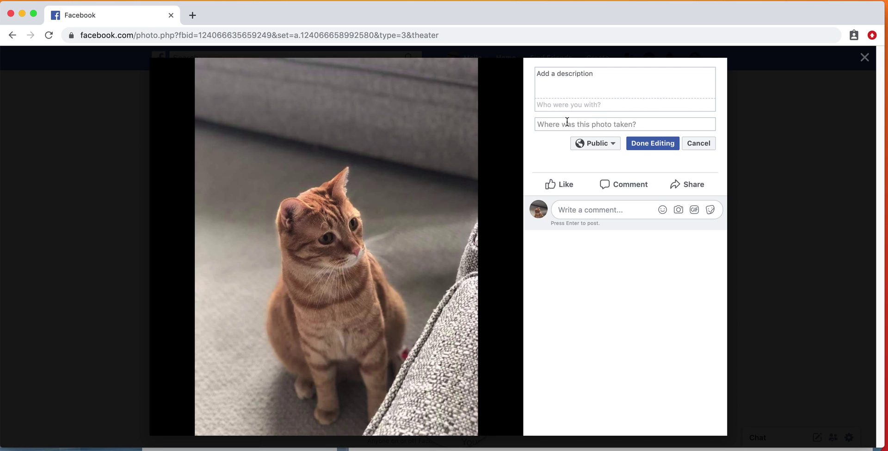
pyautogui.click(563, 122)
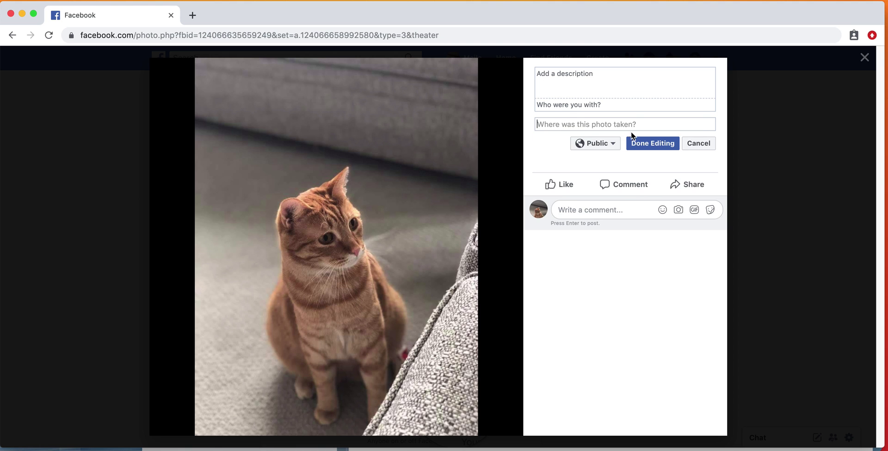
pyautogui.click(655, 369)
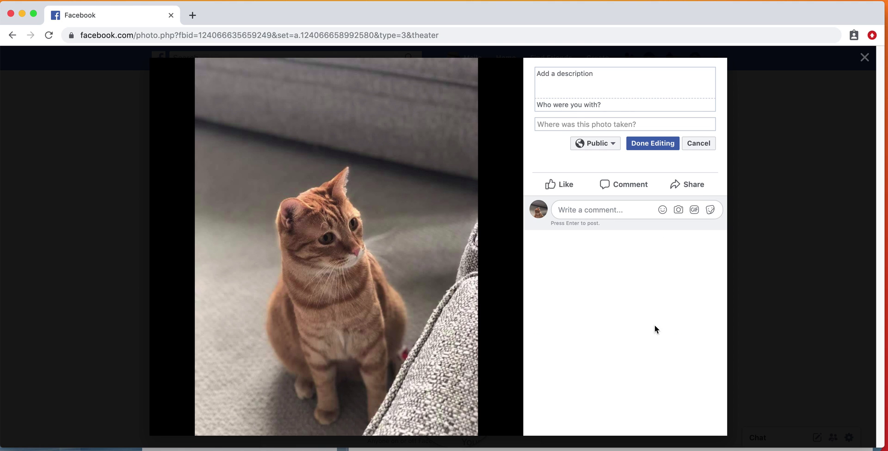
# Keep the photo's audience as Public and close the photo viewer
pyautogui.click(611, 144)
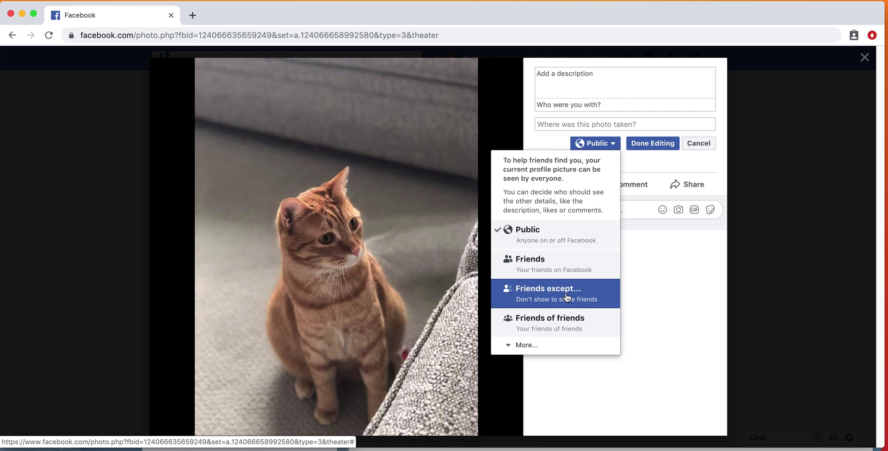
pyautogui.click(678, 268)
pyautogui.click(864, 58)
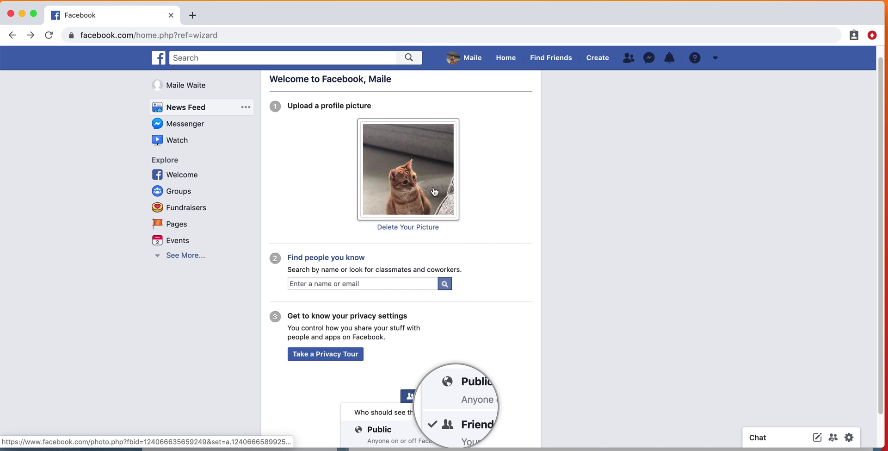
pyautogui.scroll(-1, 503, 250)
pyautogui.scroll(1, 505, 256)
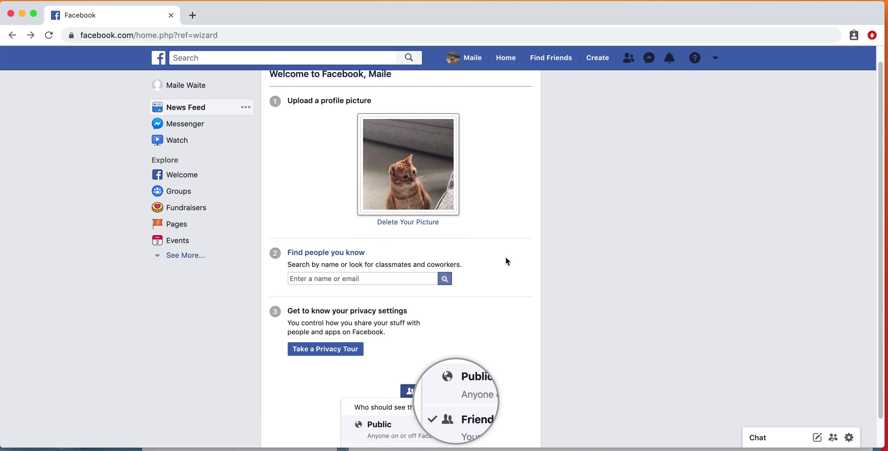
pyautogui.click(424, 187)
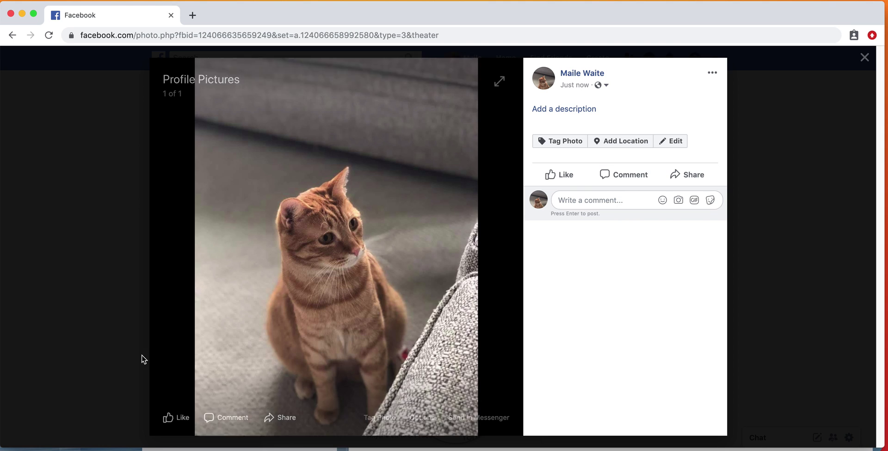
pyautogui.click(120, 346)
pyautogui.scroll(-1, 354, 264)
pyautogui.click(334, 256)
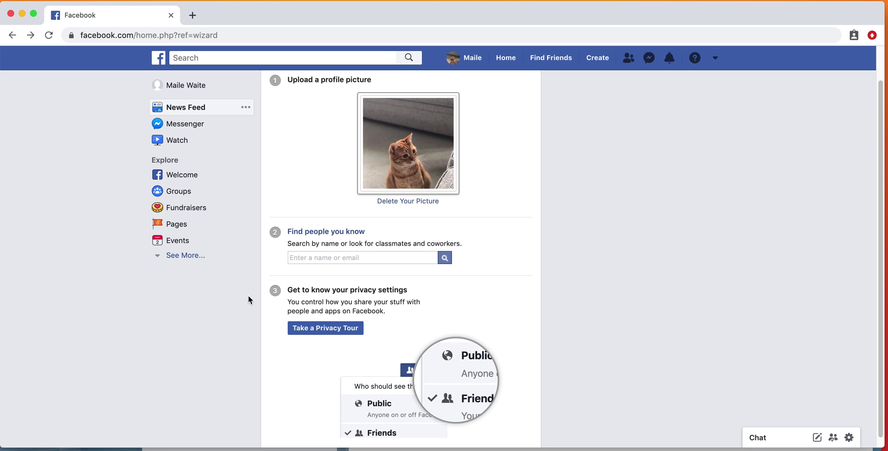
# Search Facebook for Chuck E Cheese and filter the results to People
pyautogui.write('Cu')
pyautogui.click(446, 258)
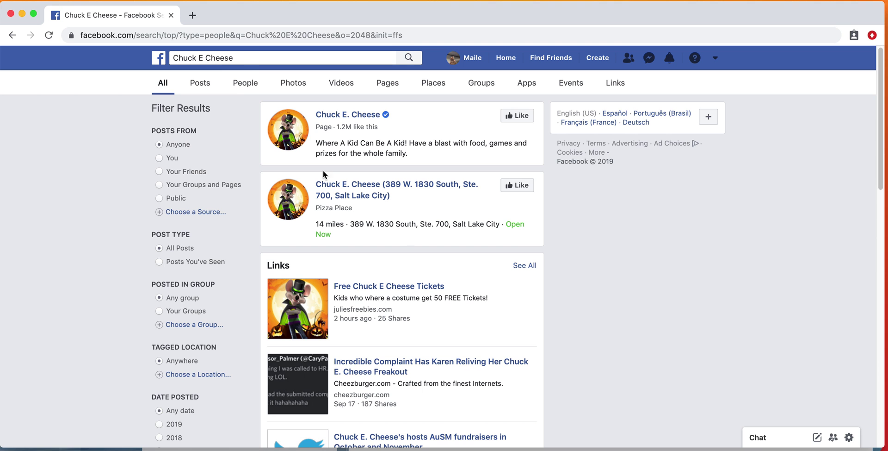
pyautogui.click(239, 83)
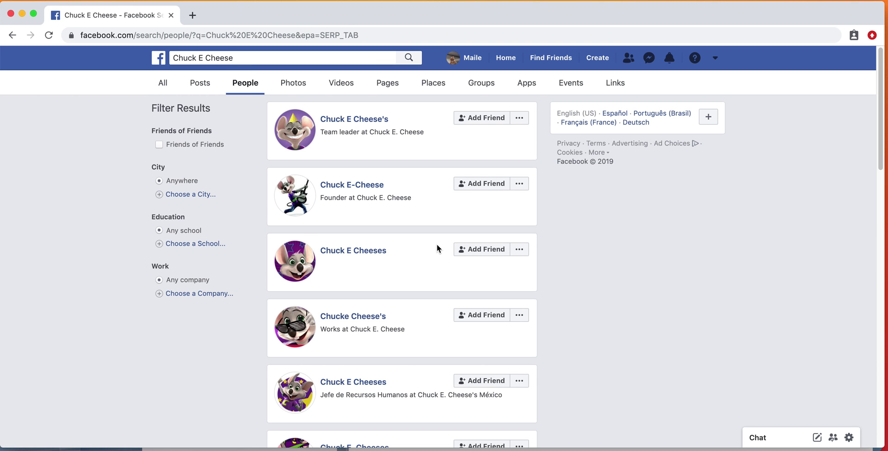
pyautogui.scroll(-3, 414, 349)
pyautogui.scroll(3, 415, 348)
pyautogui.scroll(-1, 415, 338)
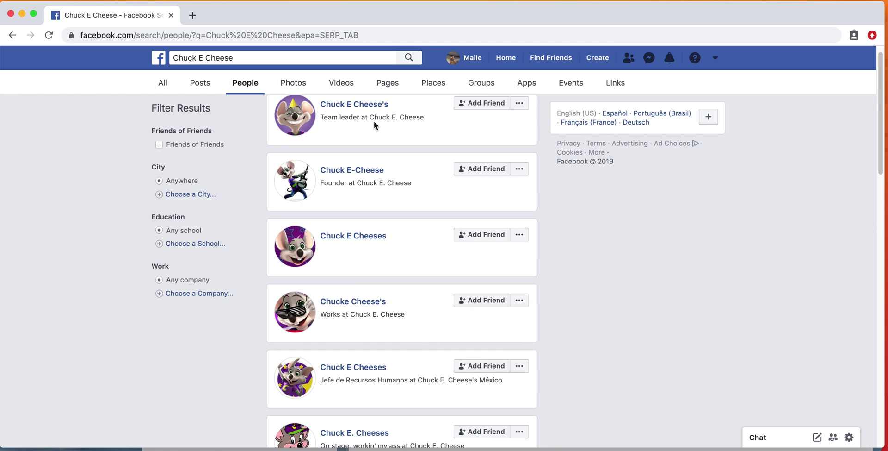
# Go back through the Chuck E Cheese search results to the welcome page
pyautogui.click(12, 35)
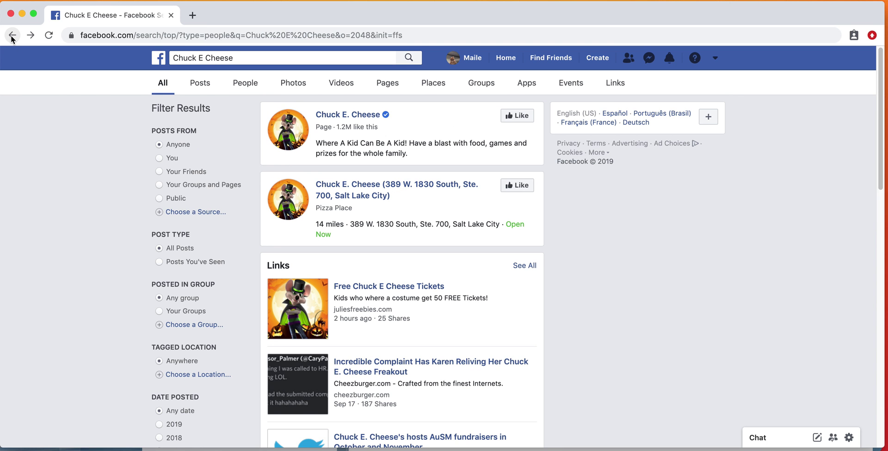
pyautogui.click(27, 39)
pyautogui.scroll(-1, 372, 282)
pyautogui.scroll(-2, 399, 296)
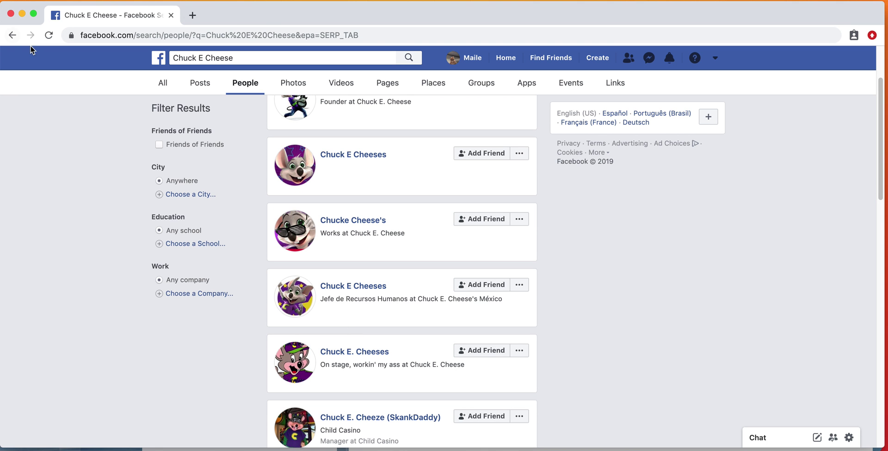
pyautogui.click(14, 36)
pyautogui.click(14, 36)
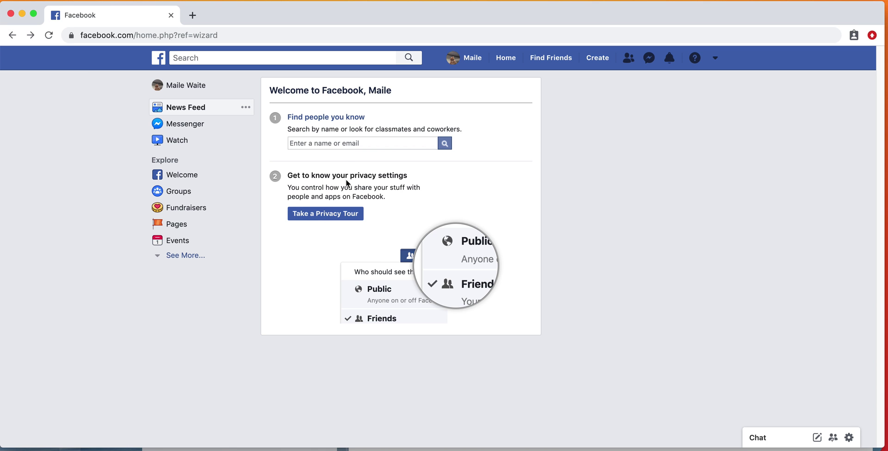
# Return to News Feed and open Privacy from the account Settings
pyautogui.click(12, 36)
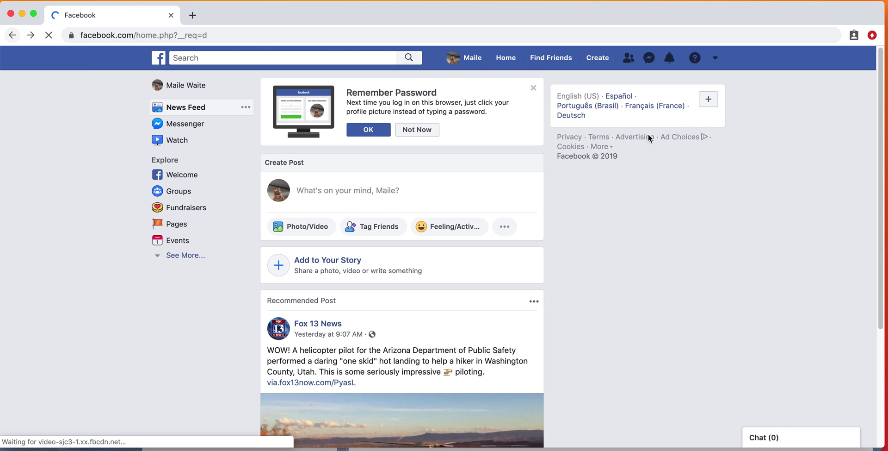
pyautogui.click(712, 58)
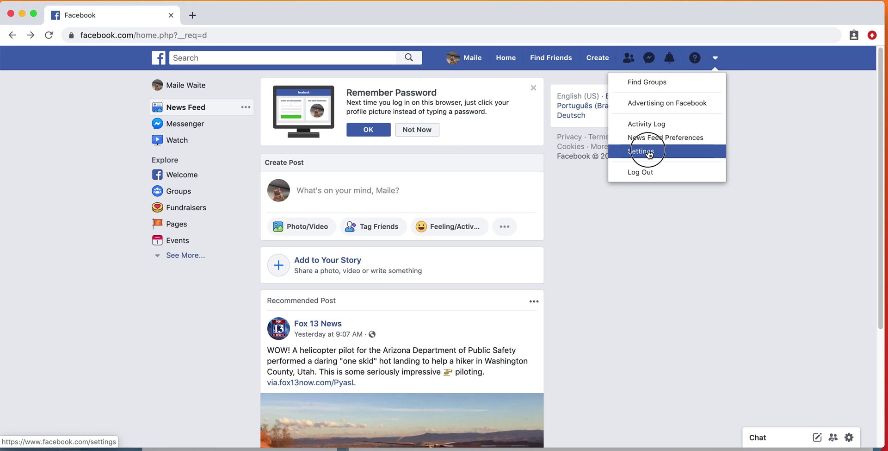
pyautogui.click(649, 154)
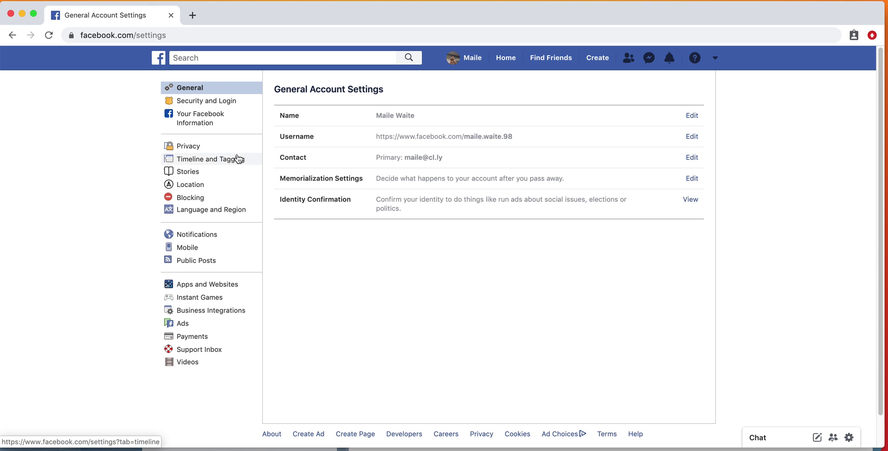
pyautogui.click(200, 147)
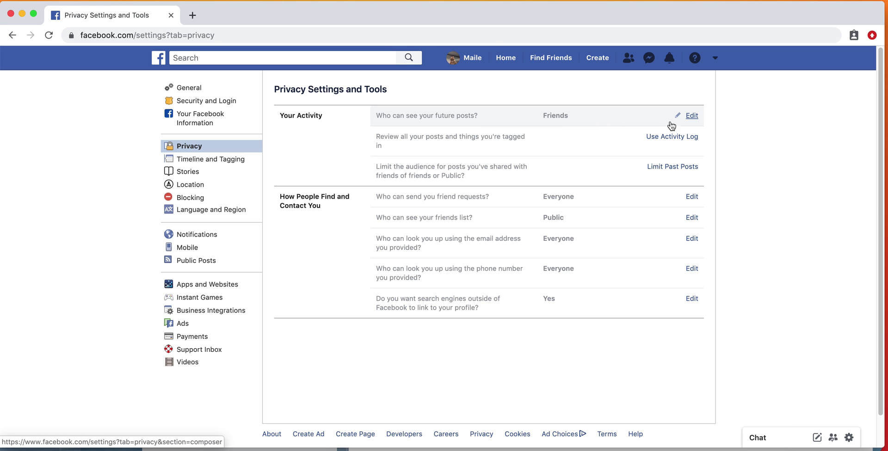
pyautogui.click(693, 116)
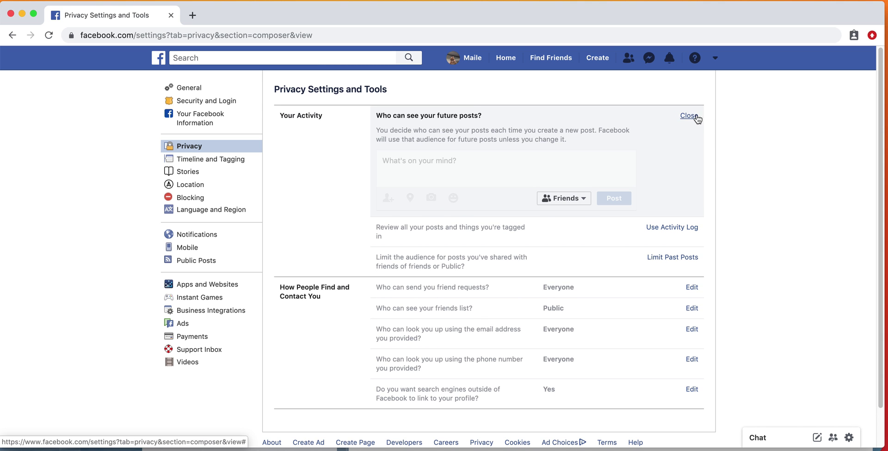
pyautogui.click(697, 117)
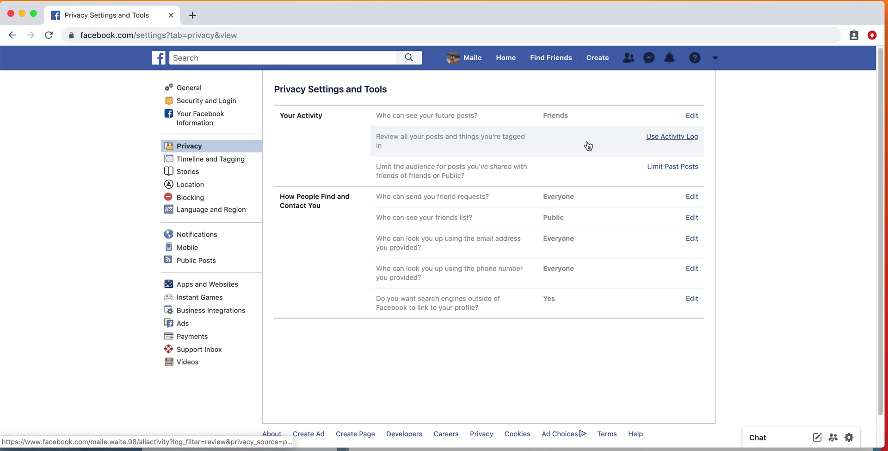
pyautogui.click(670, 138)
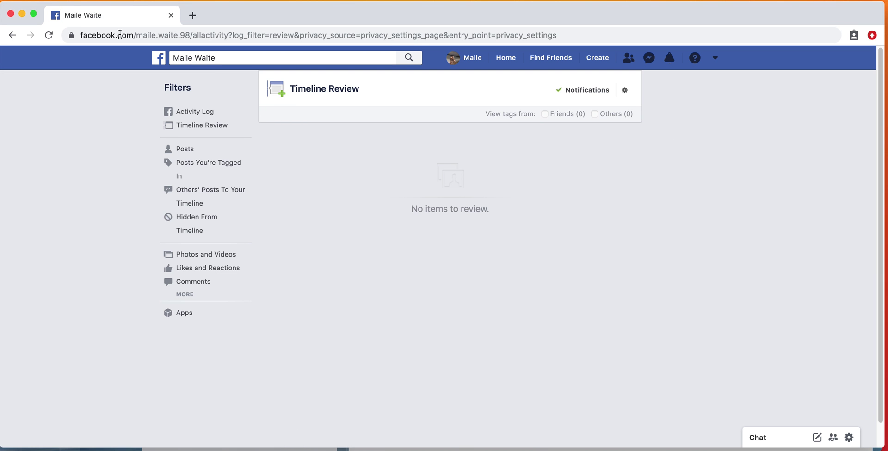
pyautogui.click(11, 35)
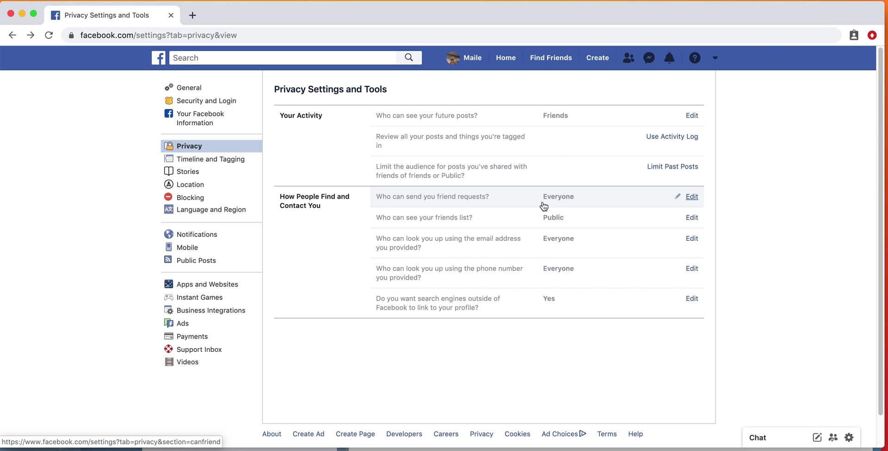
# Review friend request, friends list and email lookup audiences, leaving them unchanged
pyautogui.click(691, 198)
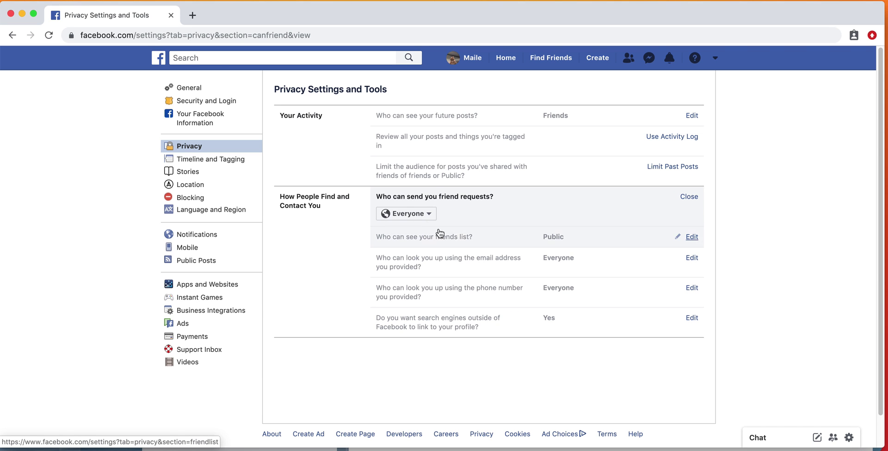
pyautogui.click(424, 214)
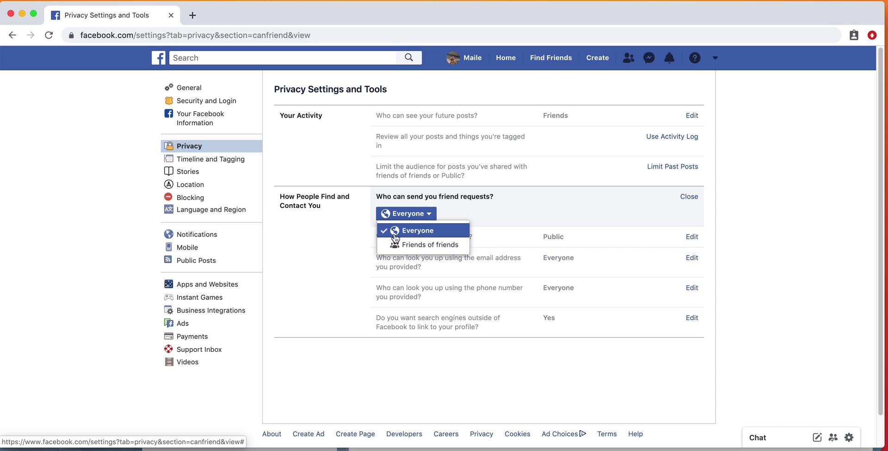
pyautogui.click(363, 236)
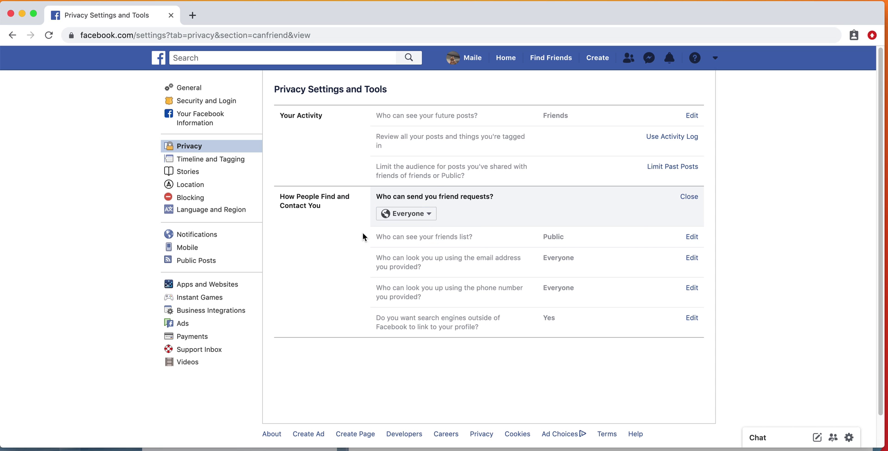
pyautogui.click(693, 238)
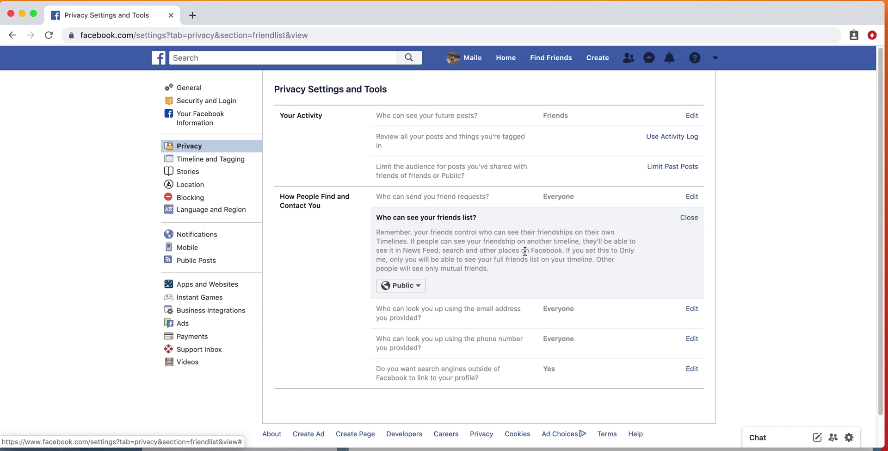
pyautogui.click(402, 285)
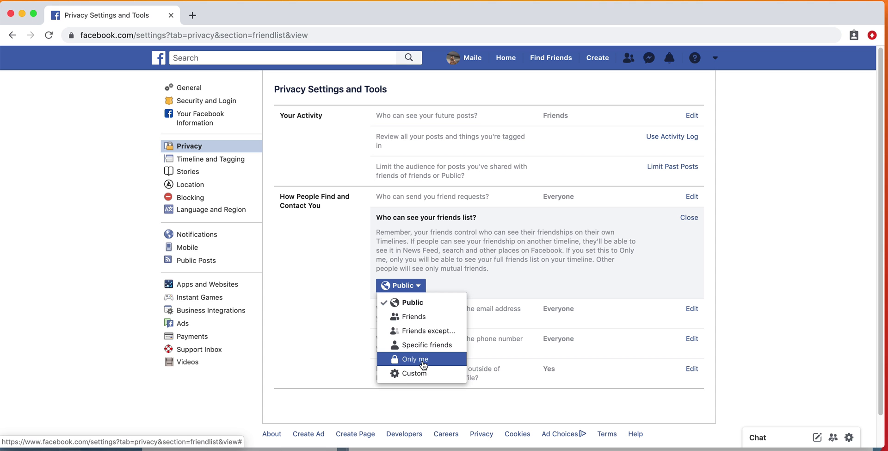
pyautogui.click(351, 288)
pyautogui.scroll(-1, 601, 307)
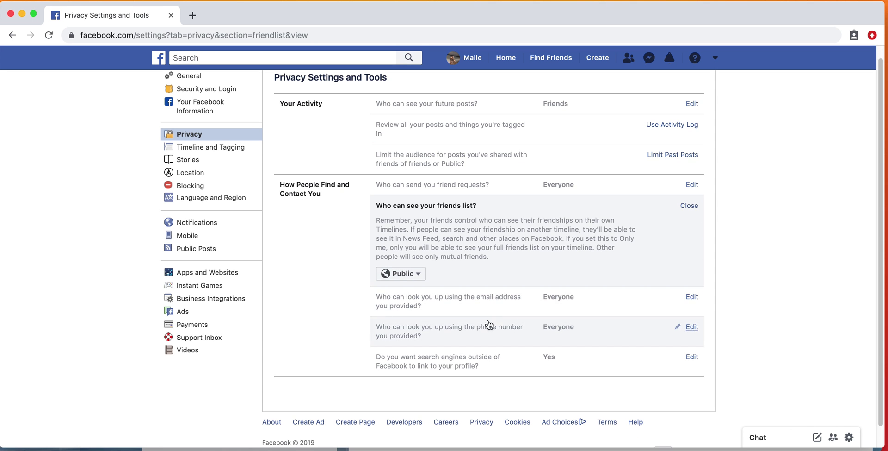
pyautogui.click(692, 298)
pyautogui.click(425, 258)
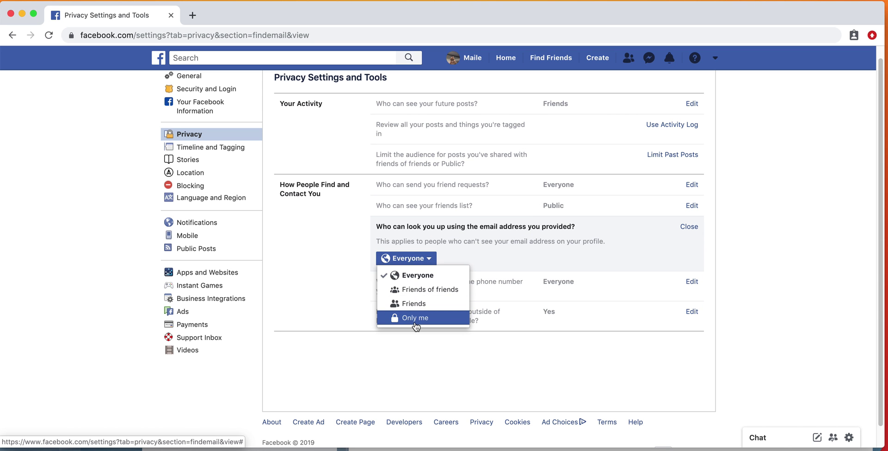
pyautogui.click(326, 278)
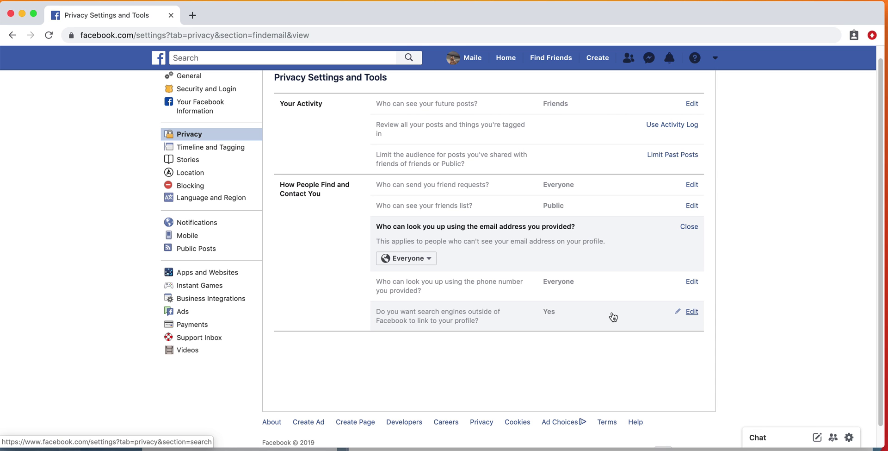
# Uncheck 'Allow search engines…' and confirm Turn Off
pyautogui.click(689, 315)
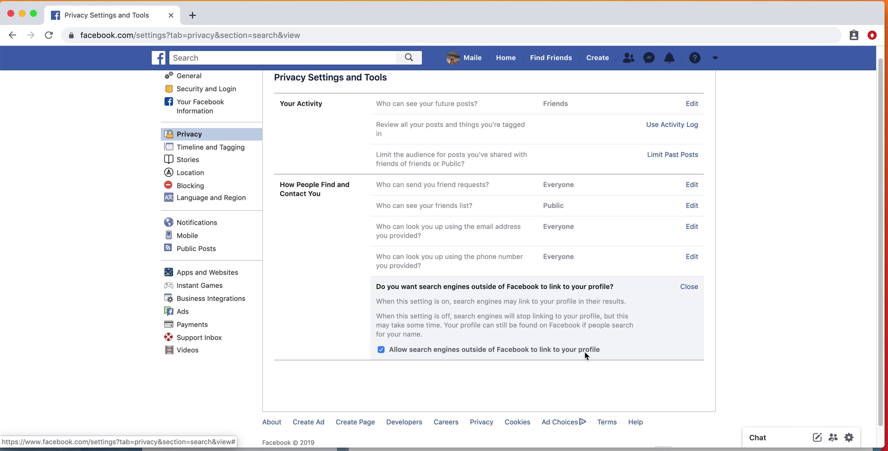
pyautogui.click(382, 349)
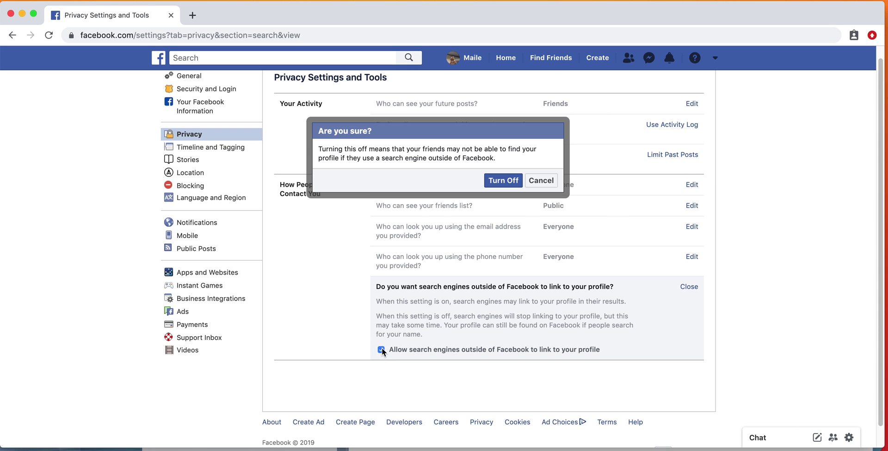
pyautogui.moveTo(374, 158); pyautogui.dragTo(531, 160)
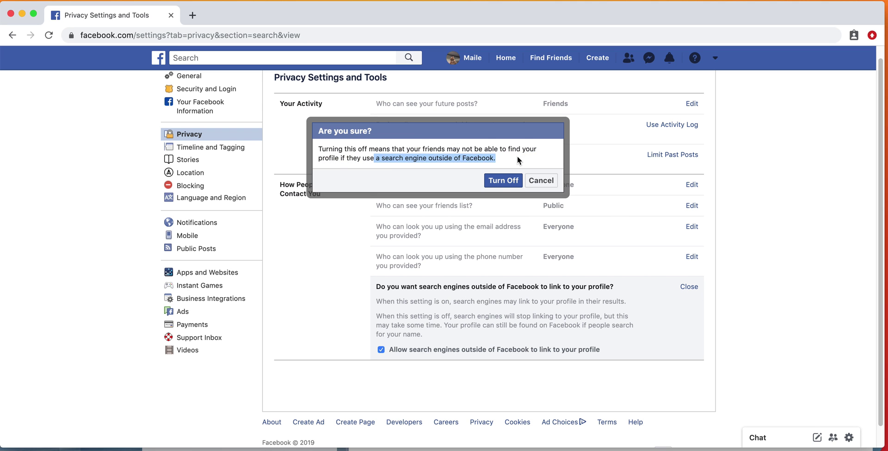
pyautogui.click(518, 158)
pyautogui.tripleClick(382, 149)
pyautogui.click(407, 146)
pyautogui.click(495, 181)
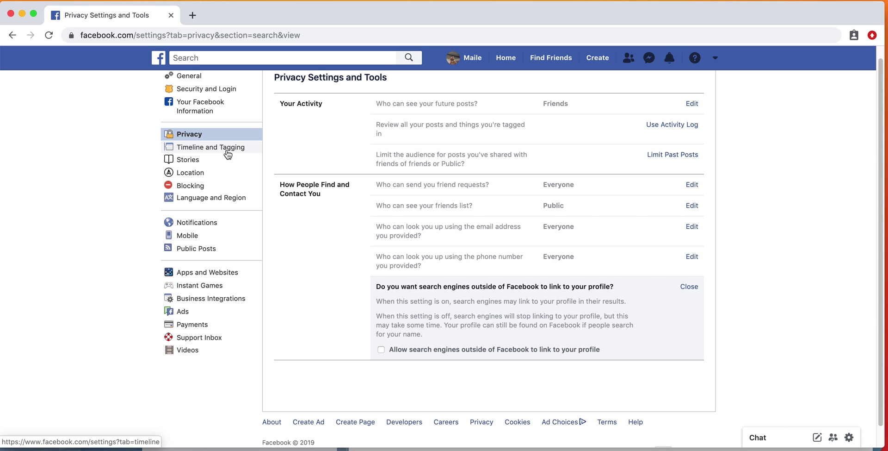
pyautogui.scroll(1, 181, 204)
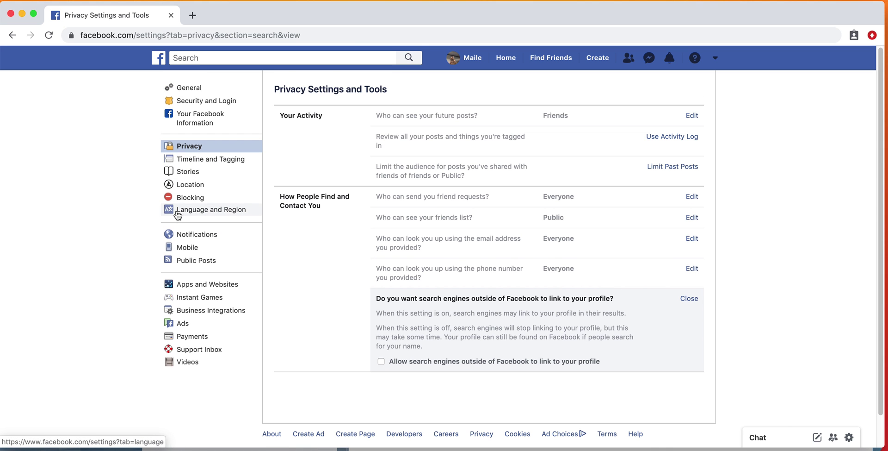
# Open Security and Login settings and scroll through its password and two-factor options
pyautogui.click(236, 99)
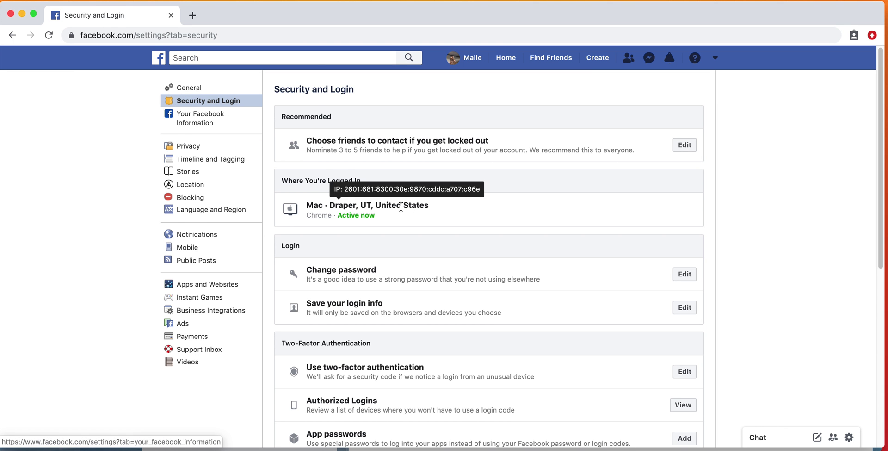
pyautogui.scroll(-1, 504, 231)
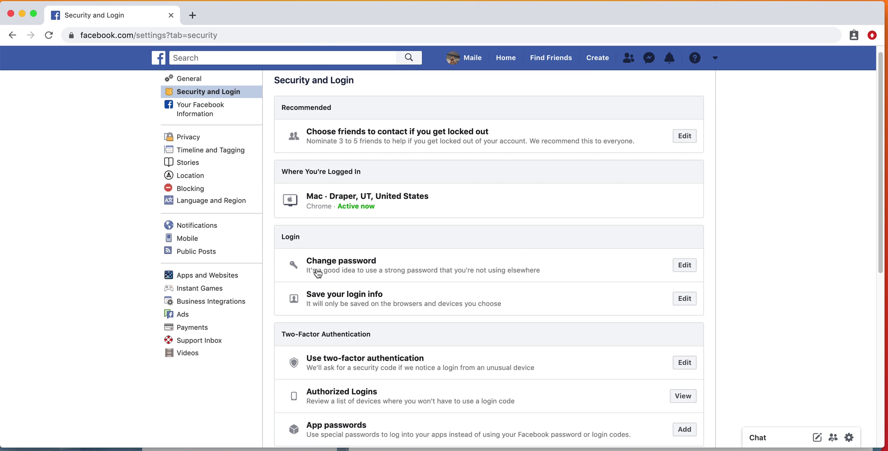
pyautogui.scroll(-4, 597, 273)
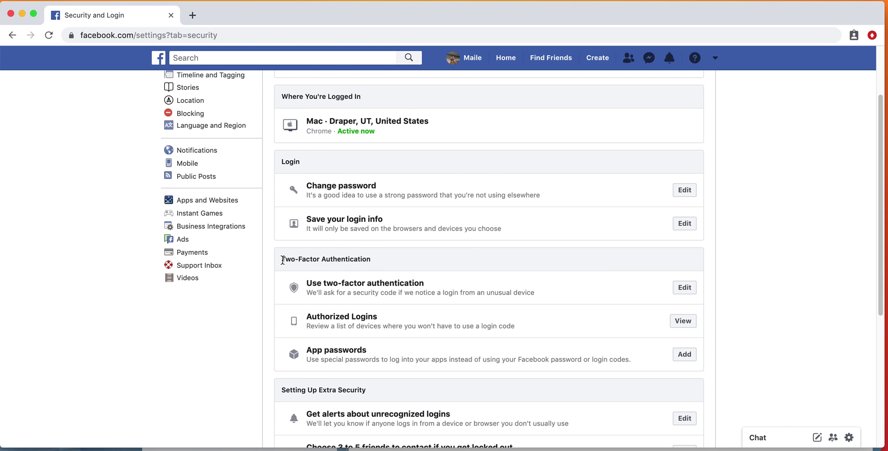
pyautogui.moveTo(281, 259); pyautogui.dragTo(376, 259)
pyautogui.click(387, 263)
pyautogui.scroll(-1, 524, 309)
pyautogui.scroll(-3, 525, 316)
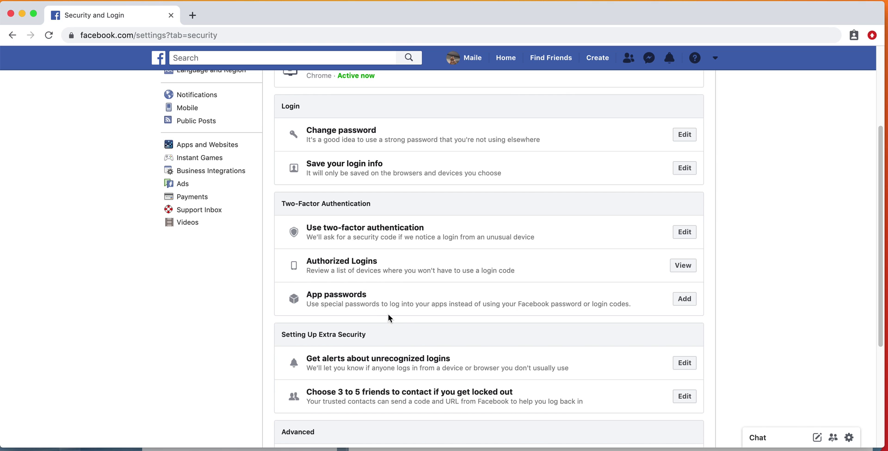
pyautogui.scroll(-2, 413, 345)
pyautogui.scroll(-2, 424, 352)
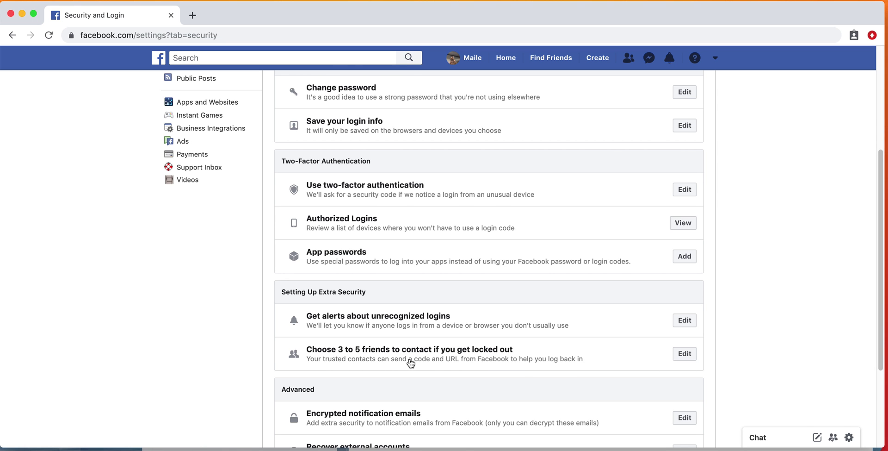
pyautogui.scroll(-3, 384, 365)
pyautogui.scroll(-1, 361, 331)
pyautogui.scroll(8, 216, 308)
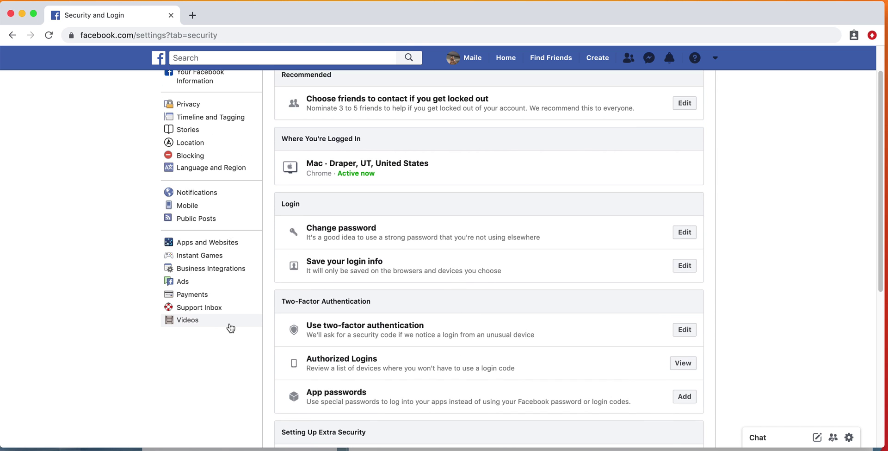
# Browse the Your Facebook Information, Stories and Location settings pages
pyautogui.click(206, 117)
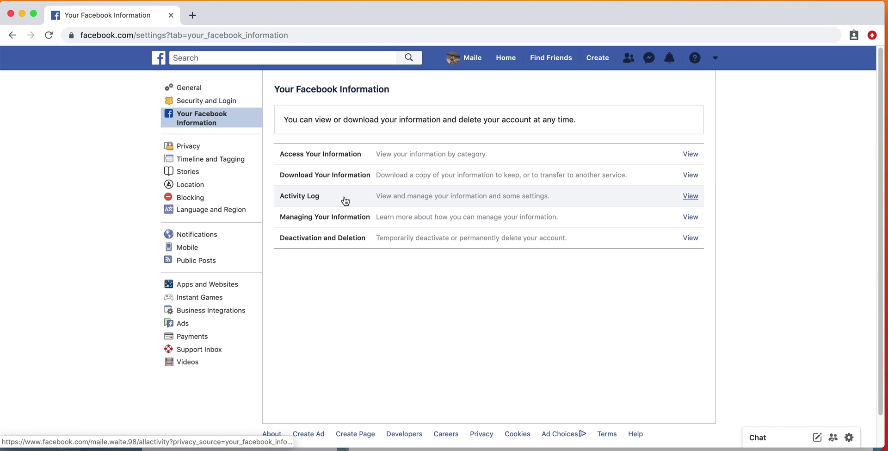
pyautogui.click(189, 172)
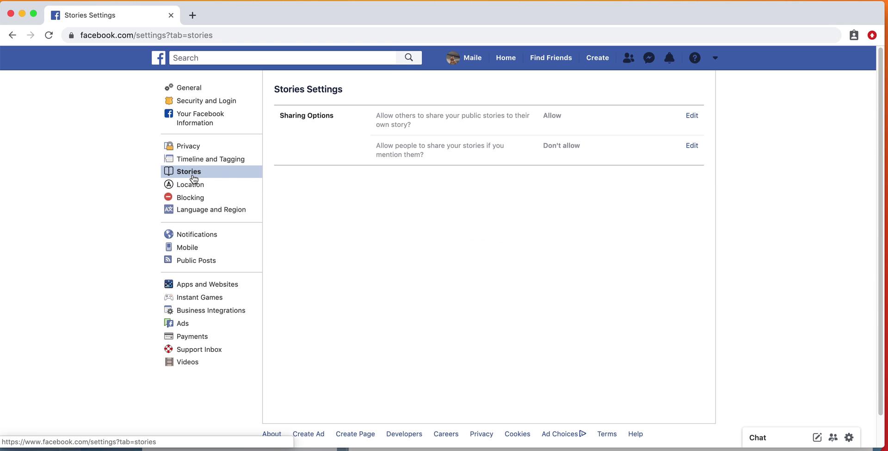
pyautogui.scroll(-1, 225, 218)
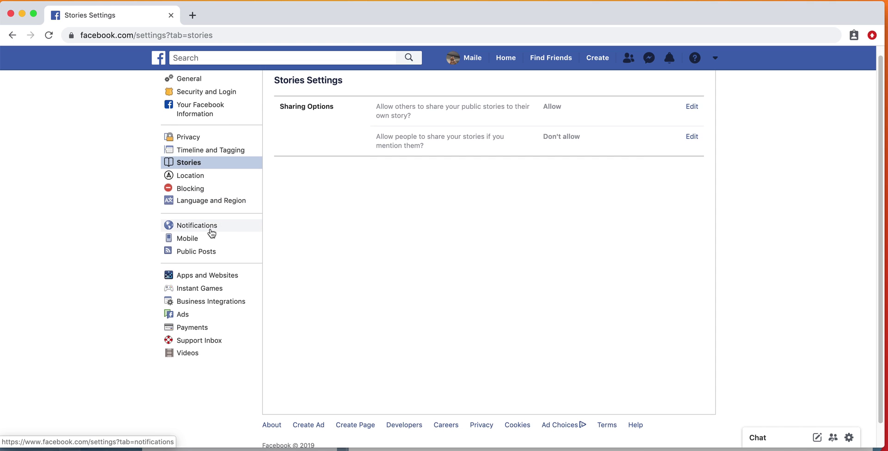
pyautogui.click(200, 161)
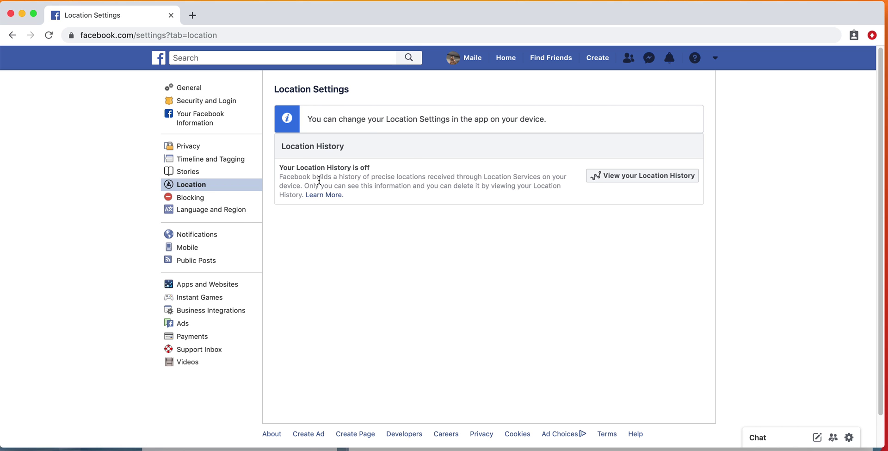
pyautogui.moveTo(350, 168); pyautogui.dragTo(397, 180)
pyautogui.click(399, 226)
# Open the Blocking settings and scroll through its sections
pyautogui.click(196, 198)
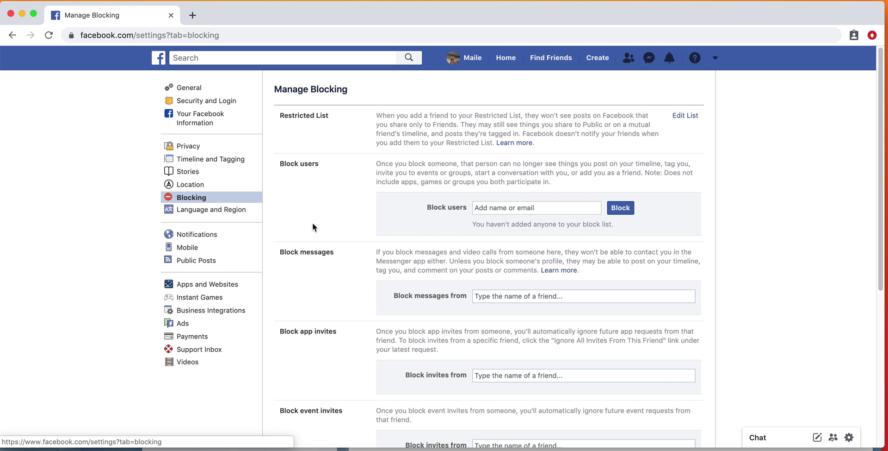
pyautogui.scroll(-1, 320, 232)
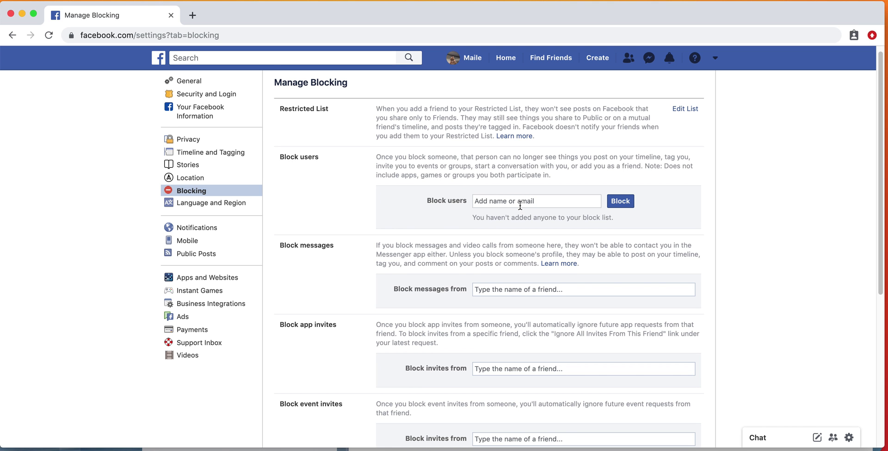
pyautogui.scroll(-1, 398, 262)
pyautogui.scroll(-5, 327, 316)
pyautogui.scroll(-4, 331, 265)
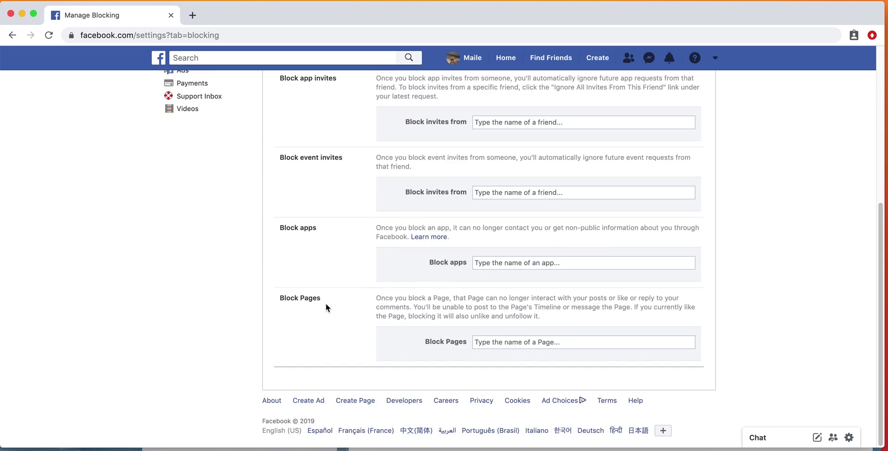
pyautogui.scroll(8, 330, 250)
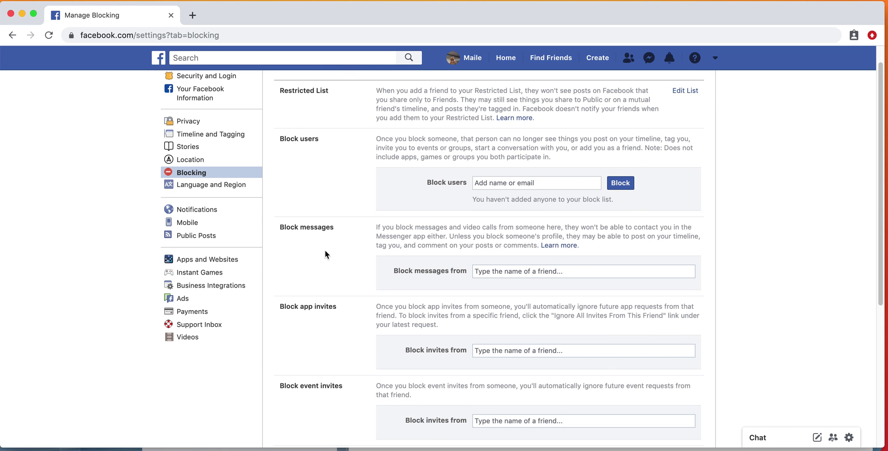
# Open Language and Region settings and the Facebook language dropdown
pyautogui.click(232, 182)
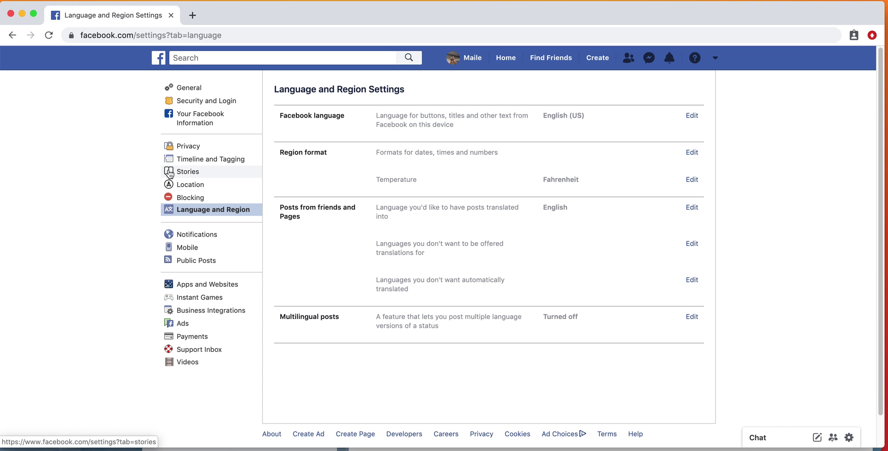
pyautogui.click(692, 117)
pyautogui.click(459, 166)
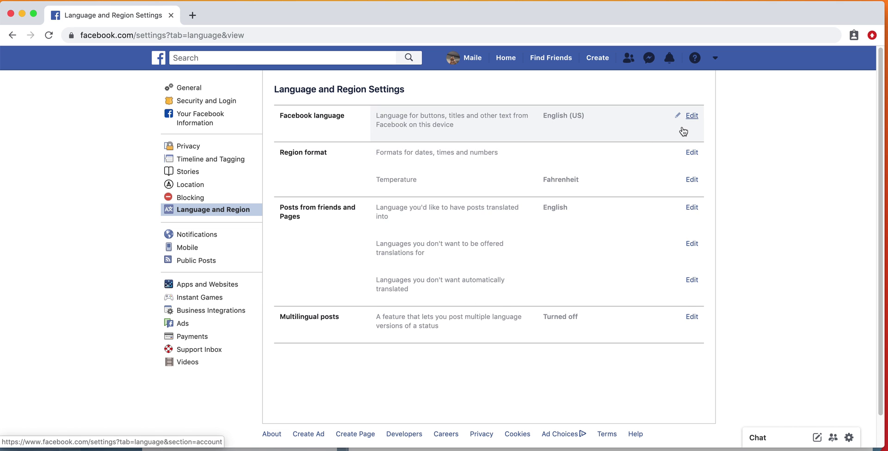
pyautogui.click(692, 117)
pyautogui.click(431, 132)
# Keep English (US) as the Facebook language and go to Notifications settings
pyautogui.scroll(-8, 424, 217)
pyautogui.scroll(-10, 424, 229)
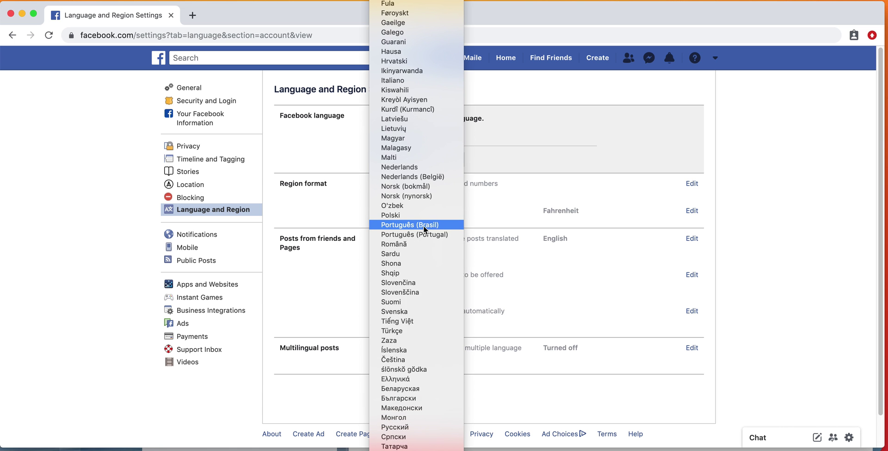
pyautogui.scroll(14, 423, 223)
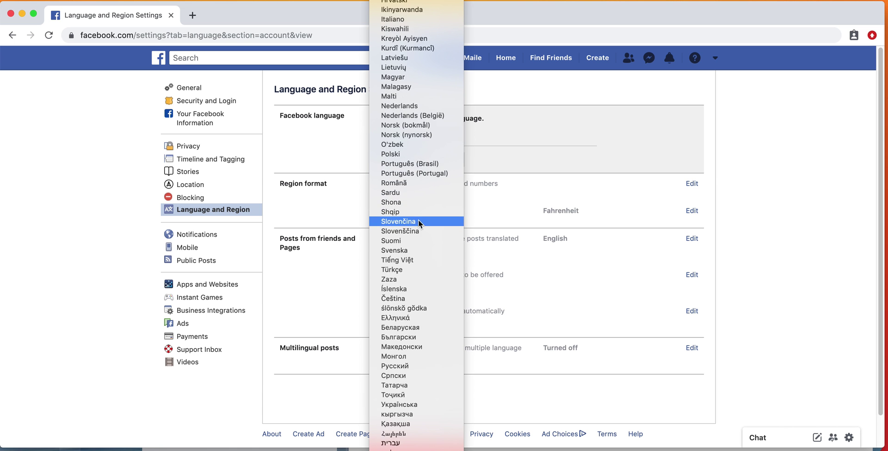
pyautogui.scroll(5, 421, 216)
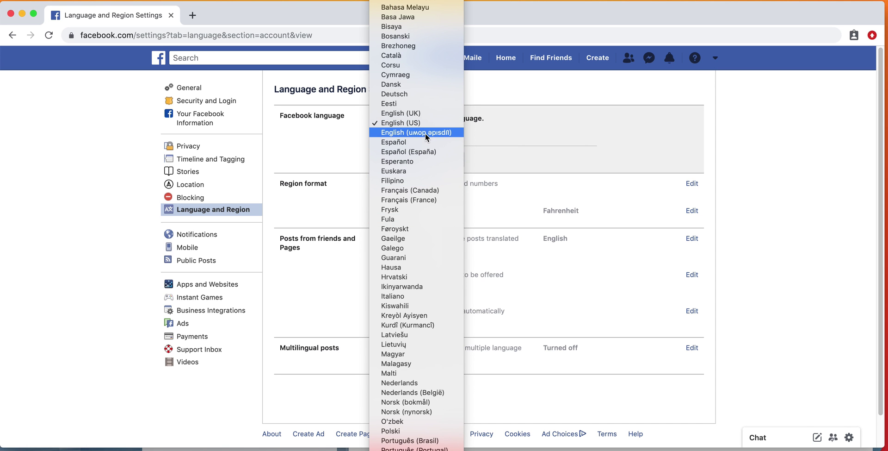
pyautogui.click(321, 173)
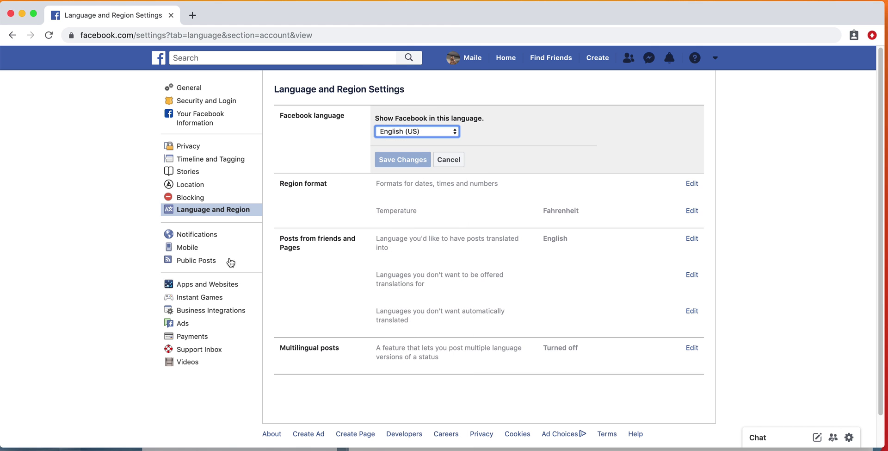
pyautogui.click(216, 234)
# Expand Comments notifications to check Push, Email and SMS are On, then open your profile
pyautogui.scroll(-5, 451, 232)
pyautogui.scroll(5, 457, 236)
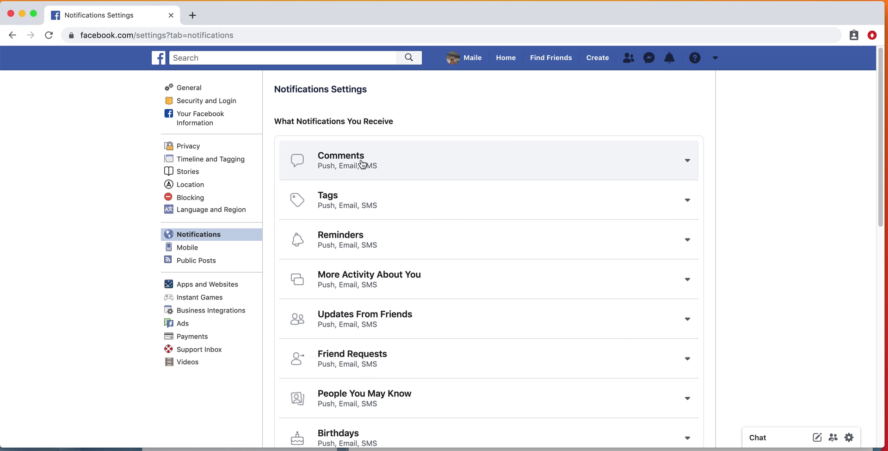
pyautogui.click(415, 167)
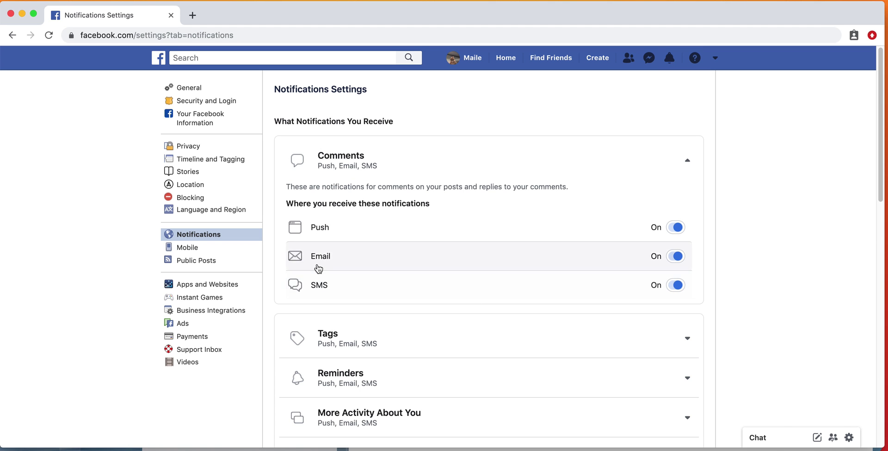
pyautogui.scroll(-7, 432, 286)
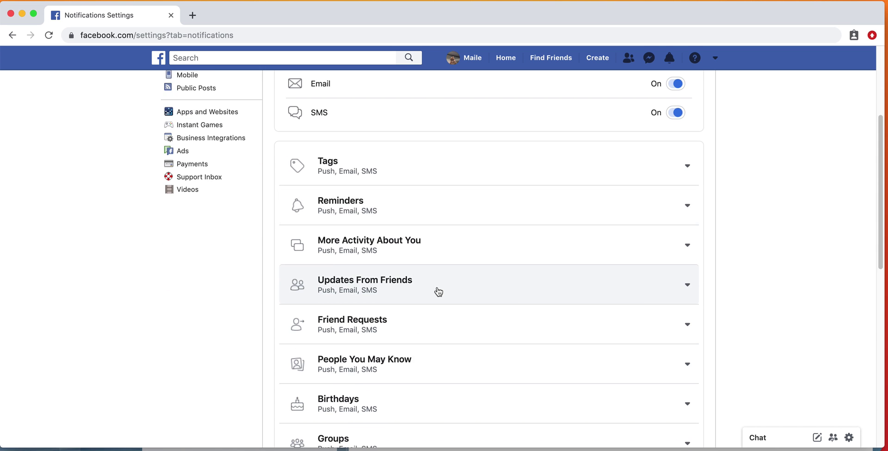
pyautogui.scroll(-6, 448, 320)
pyautogui.scroll(13, 449, 322)
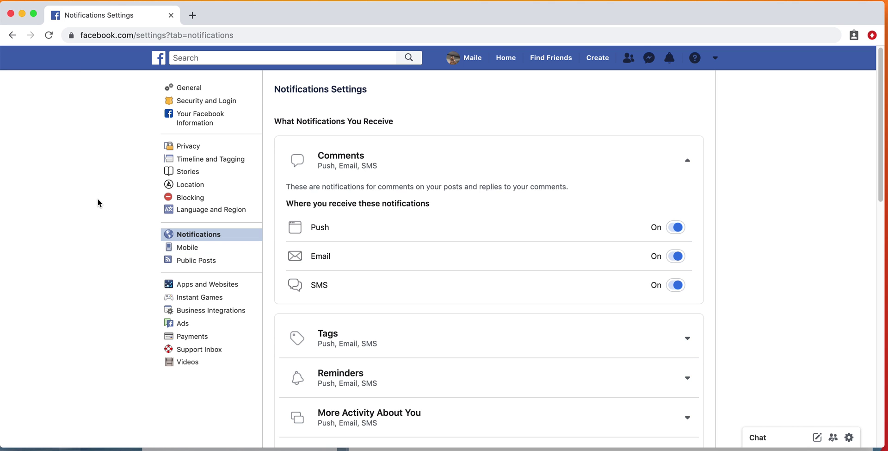
pyautogui.click(475, 61)
# Upload 20190524_192126.jpg from the Desktop as the profile cover photo
pyautogui.click(212, 94)
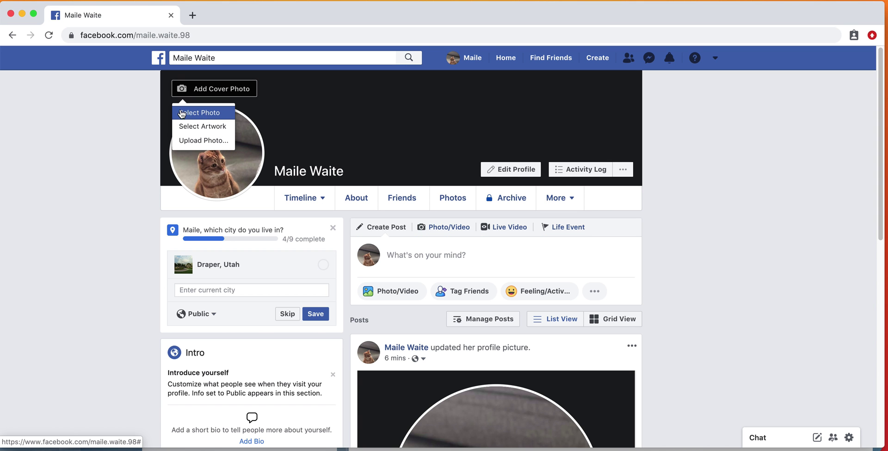
pyautogui.click(200, 147)
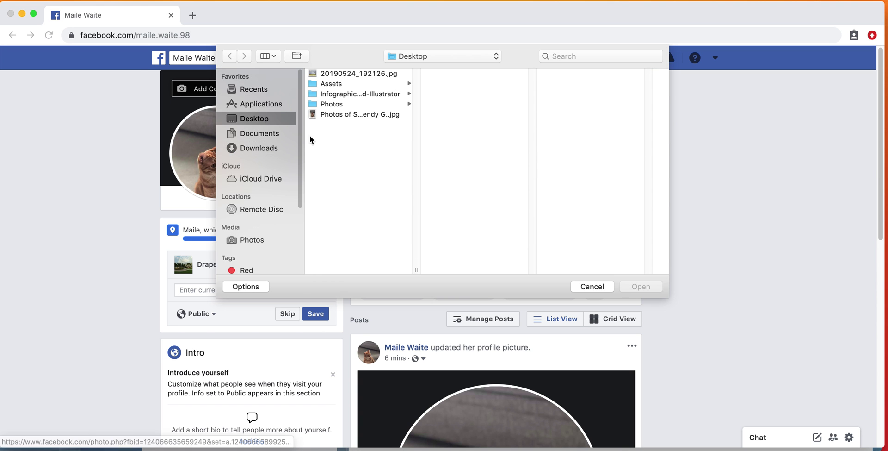
pyautogui.doubleClick(351, 73)
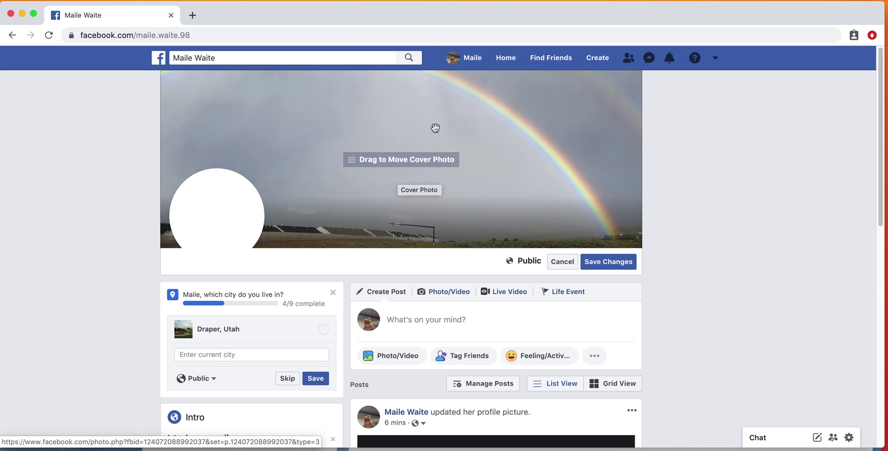
# Reposition the rainbow cover so the arc spans the top, and save it
pyautogui.moveTo(436, 128); pyautogui.dragTo(443, 170)
pyautogui.click(604, 262)
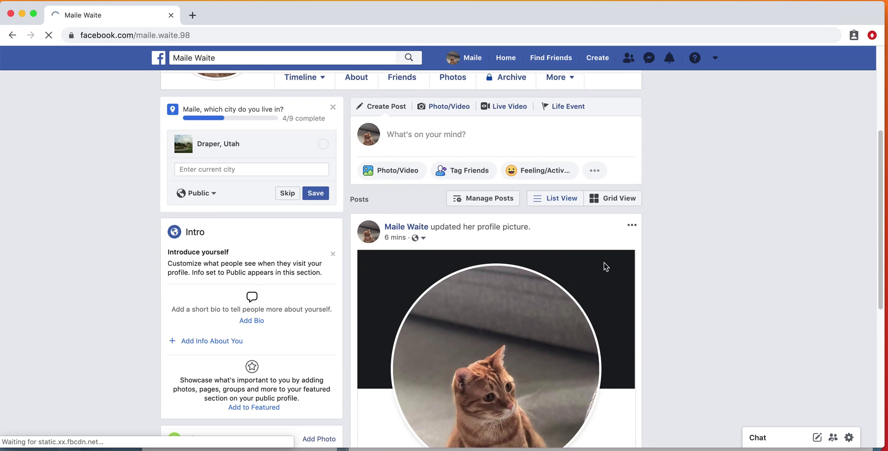
pyautogui.scroll(-10, 458, 230)
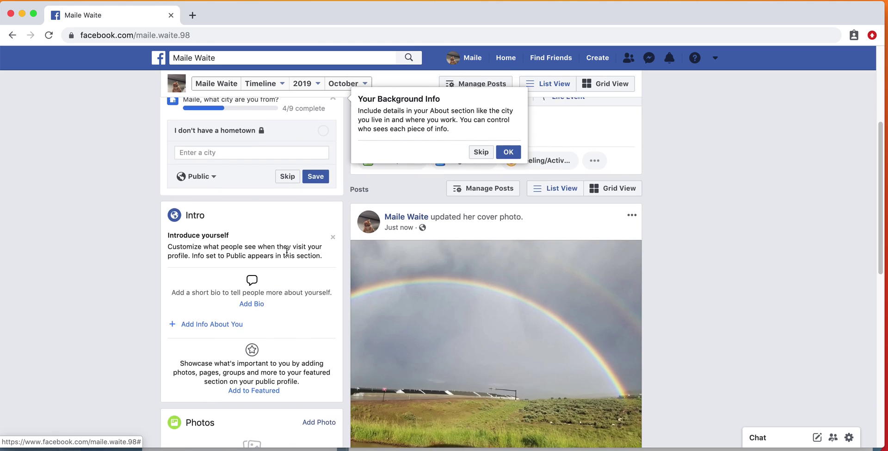
pyautogui.scroll(-5, 250, 278)
pyautogui.scroll(-8, 532, 268)
pyautogui.scroll(-3, 620, 288)
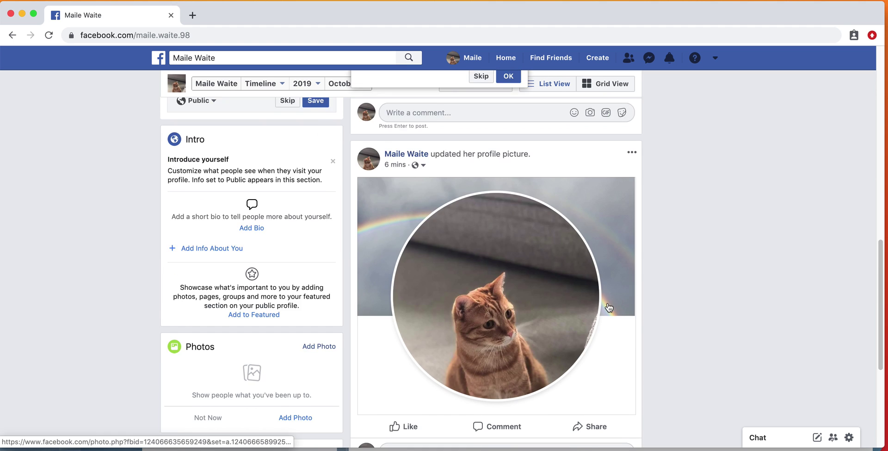
pyautogui.click(631, 265)
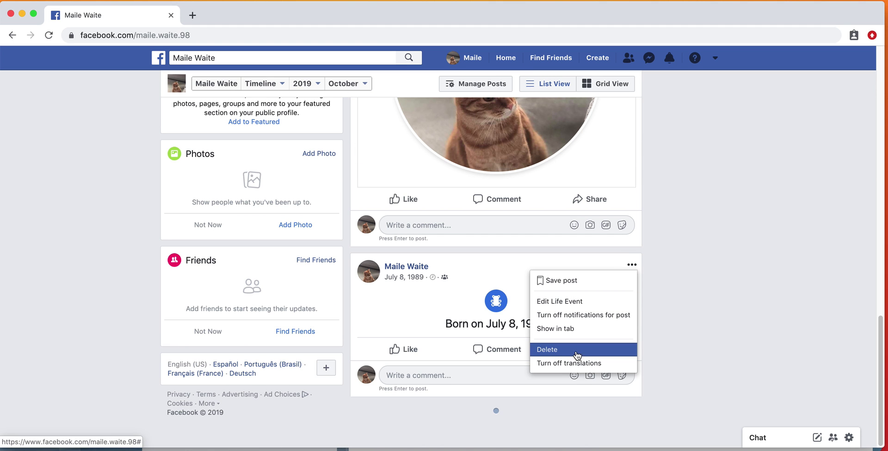
pyautogui.click(587, 304)
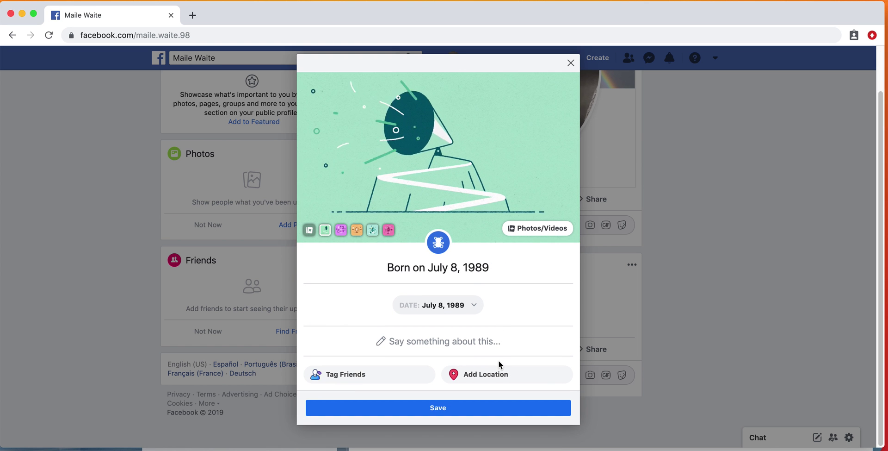
pyautogui.click(448, 308)
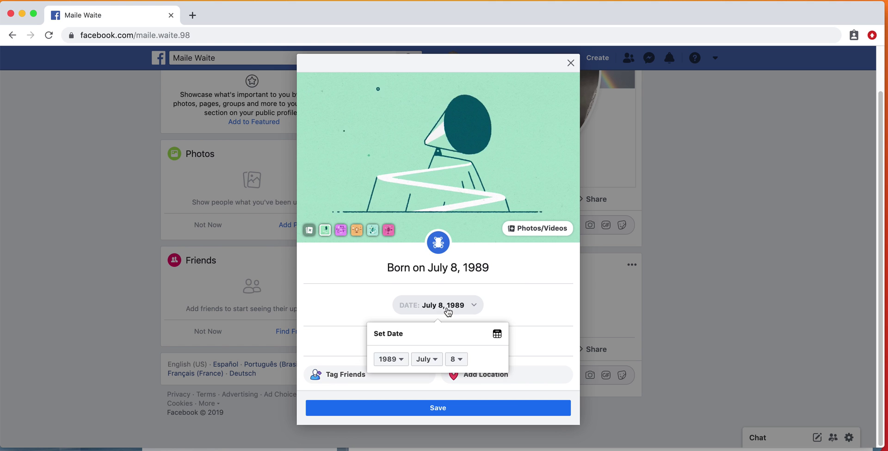
pyautogui.click(518, 297)
pyautogui.click(571, 63)
pyautogui.click(487, 209)
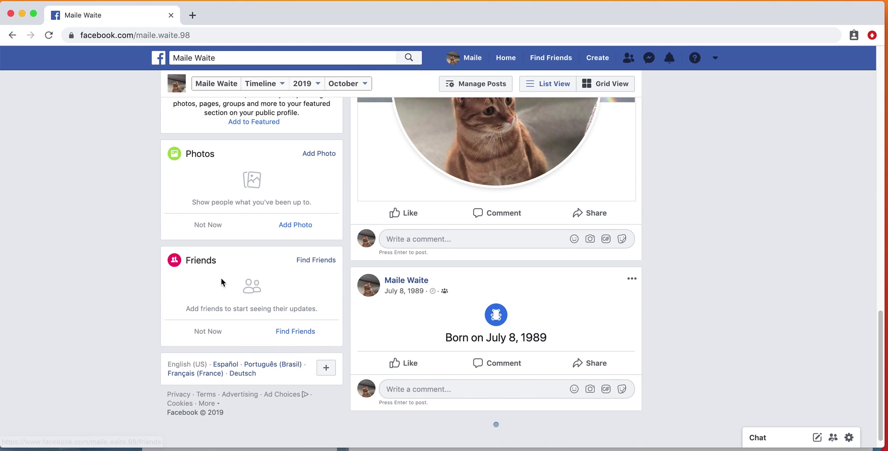
pyautogui.scroll(5, 208, 277)
pyautogui.scroll(2, 151, 269)
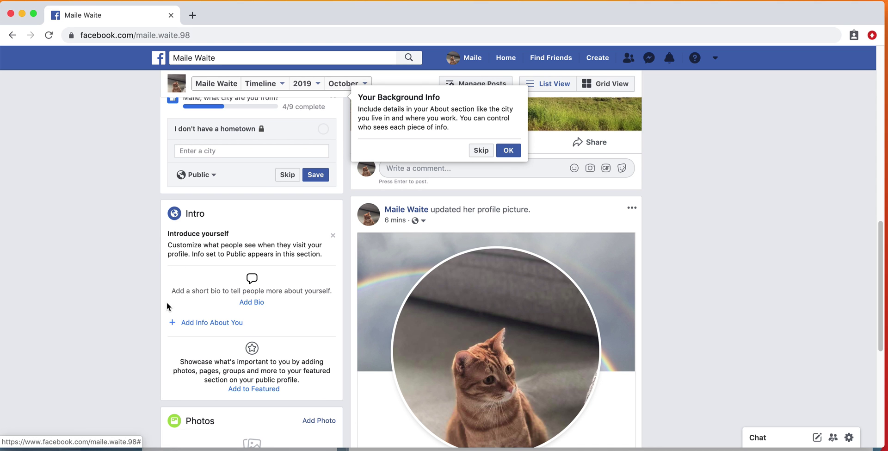
# Save the hometown answer as no hometown, keeping the audience Public
pyautogui.scroll(2, 168, 305)
pyautogui.scroll(4, 208, 250)
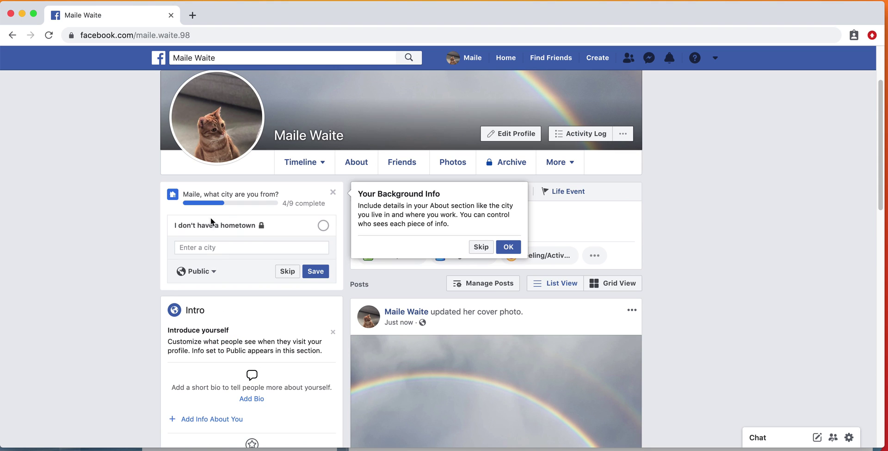
pyautogui.click(209, 271)
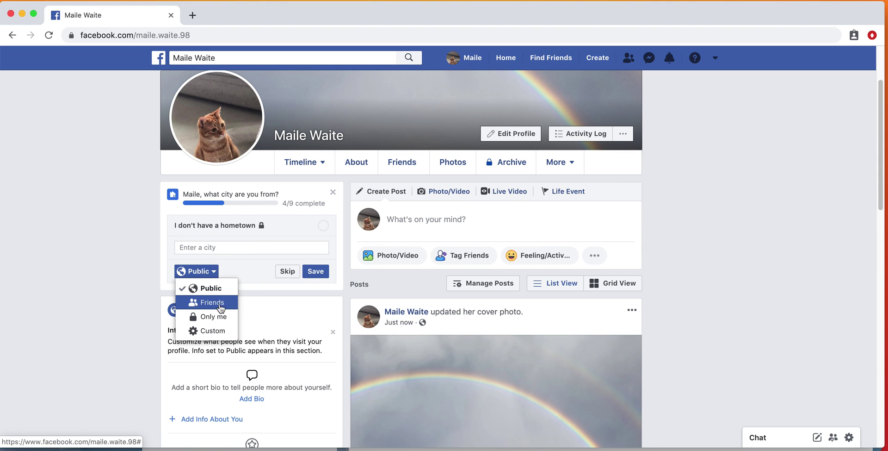
pyautogui.click(145, 291)
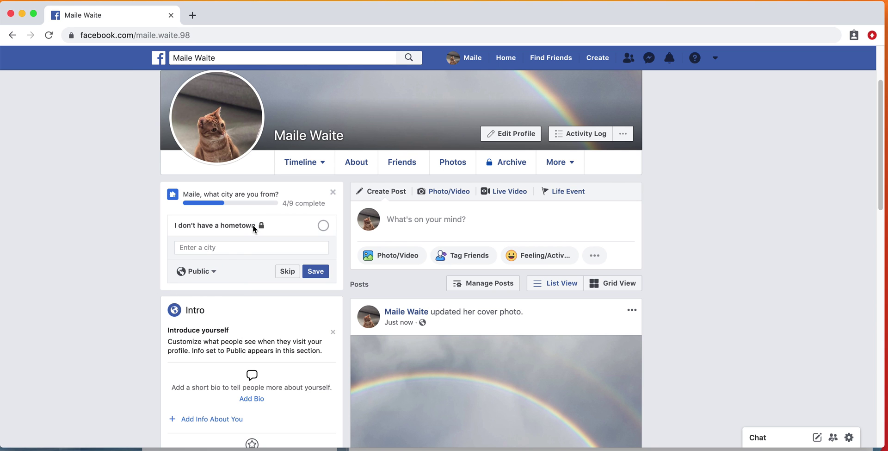
pyautogui.click(227, 247)
pyautogui.click(323, 225)
pyautogui.click(314, 272)
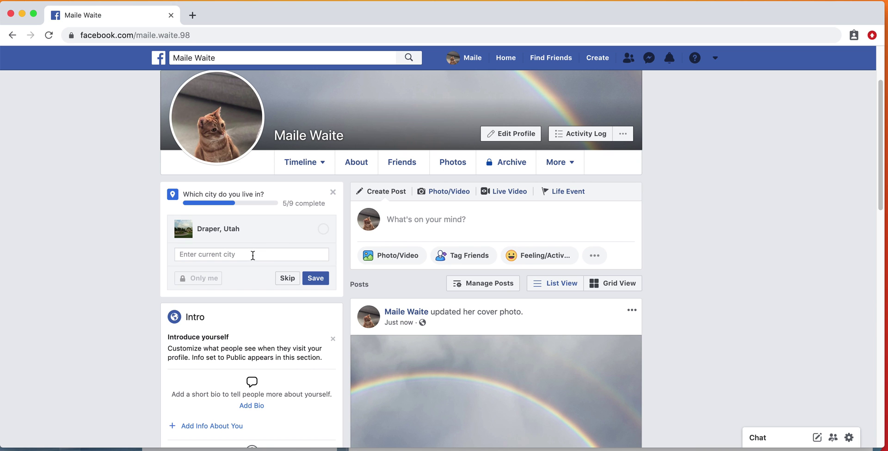
# Save Draper, Utah as the current city, visible to Only me
pyautogui.click(304, 227)
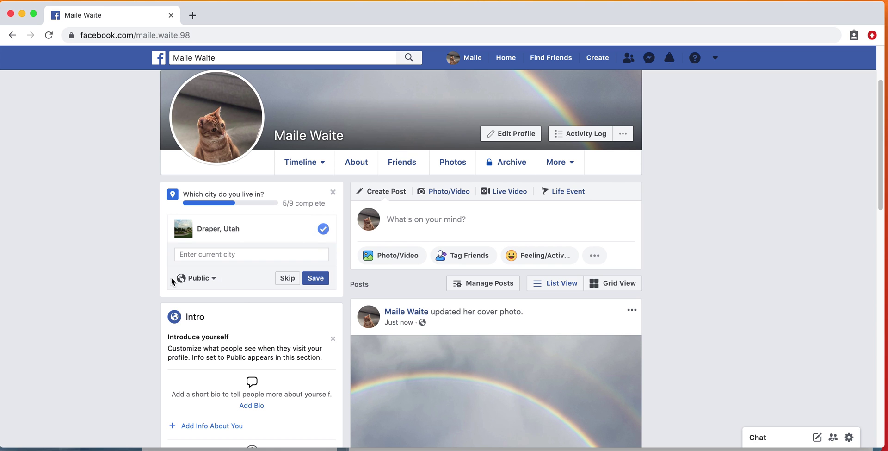
pyautogui.click(194, 277)
pyautogui.click(209, 320)
pyautogui.click(316, 278)
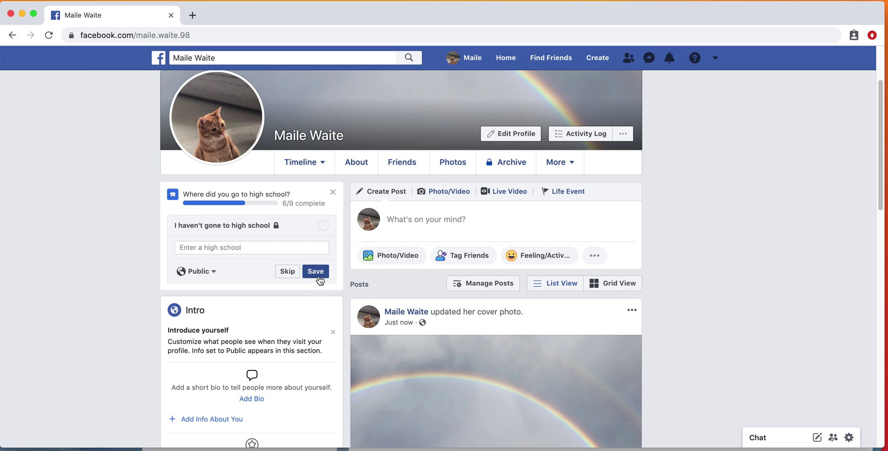
# Save the high school answer as no high school attended
pyautogui.click(323, 225)
pyautogui.click(316, 271)
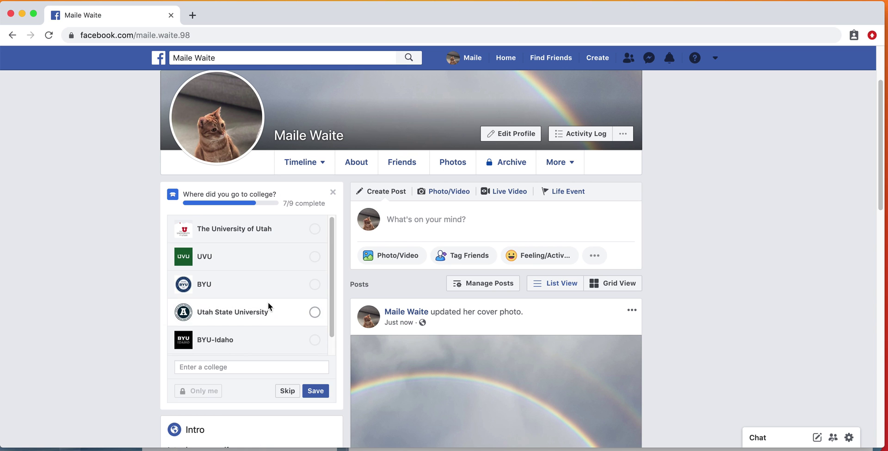
pyautogui.scroll(-2, 291, 296)
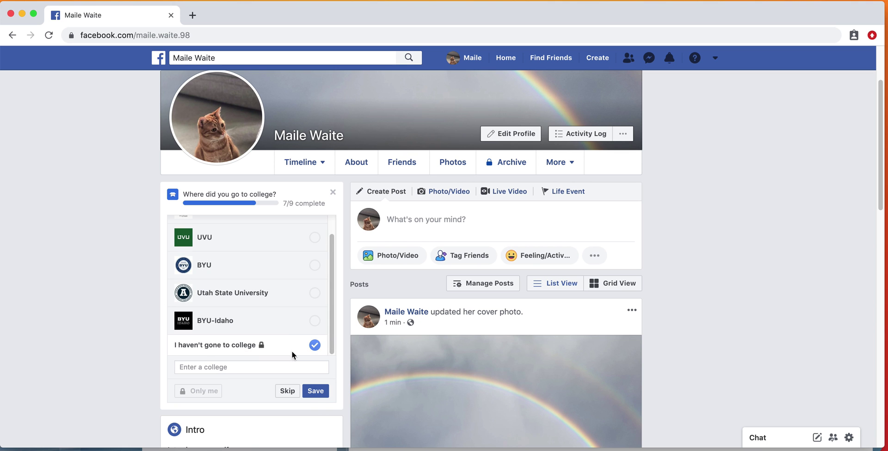
# Save the 'I haven't gone to college' answer and add CloudApp as the employer
pyautogui.click(316, 391)
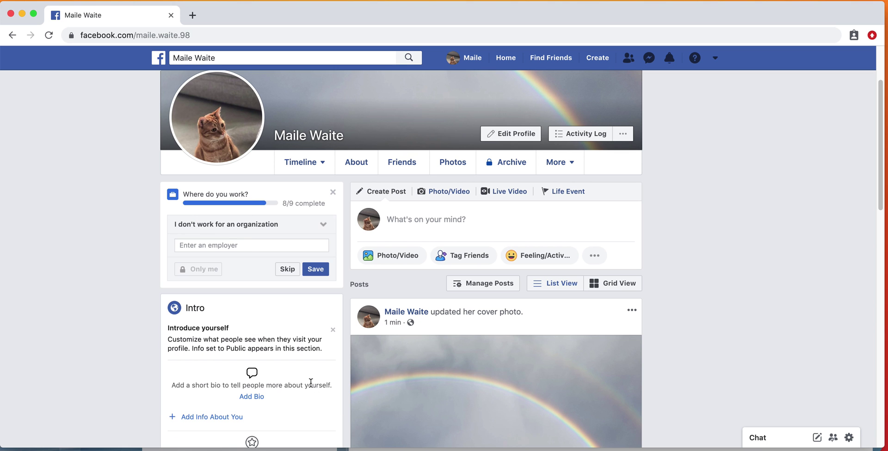
pyautogui.click(253, 243)
pyautogui.write('CloudApp')
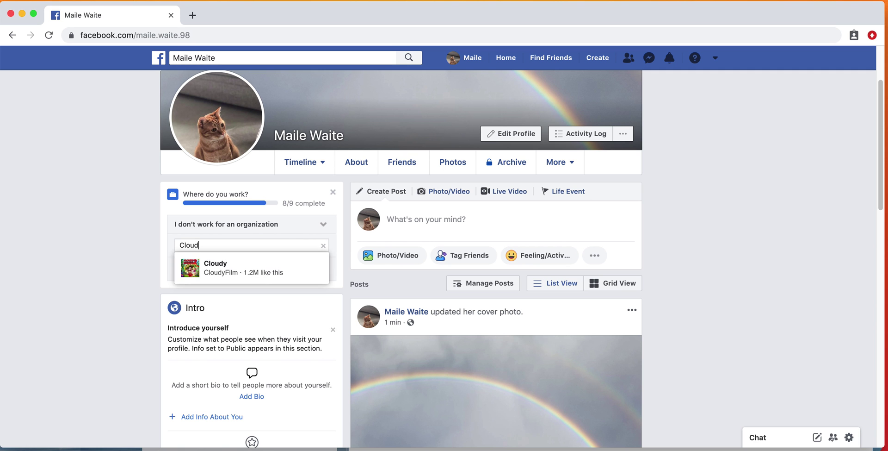
pyautogui.click(260, 259)
pyautogui.click(316, 269)
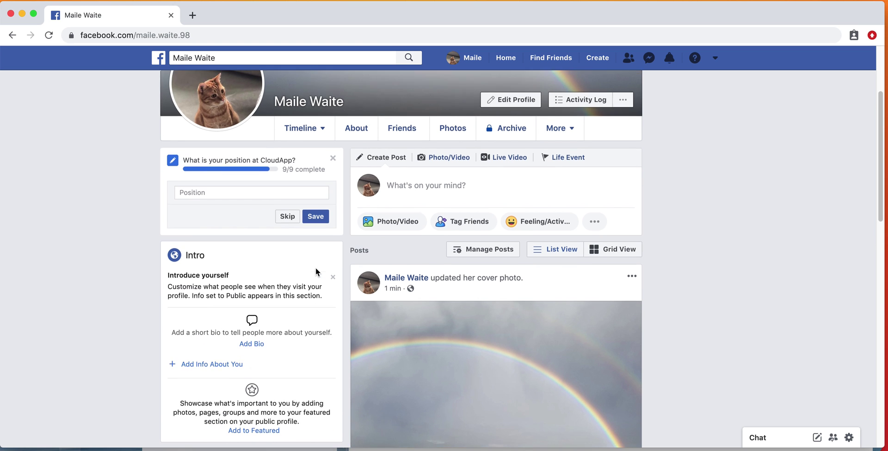
pyautogui.click(316, 269)
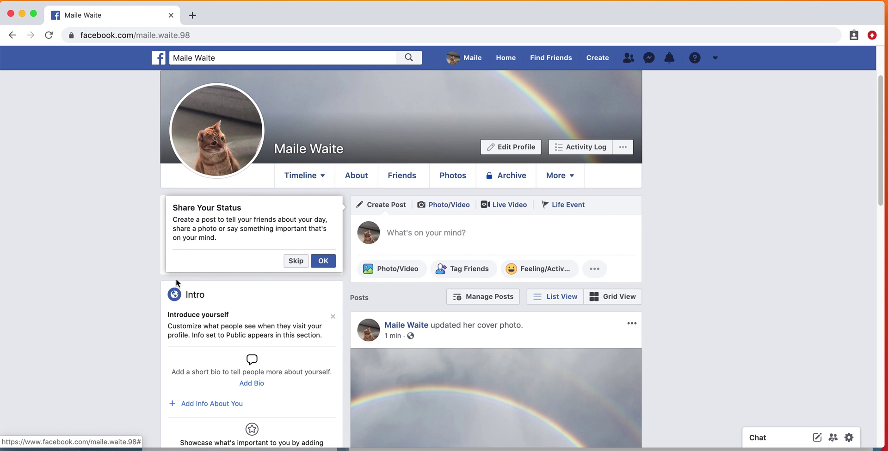
pyautogui.click(327, 262)
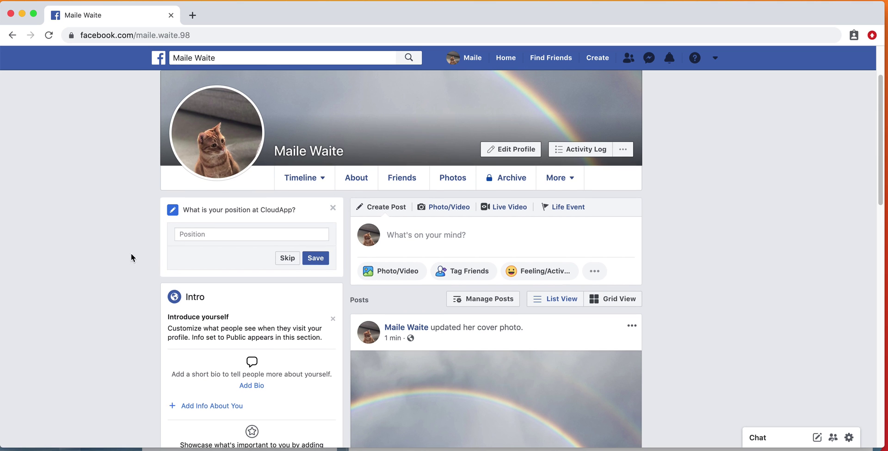
pyautogui.click(316, 277)
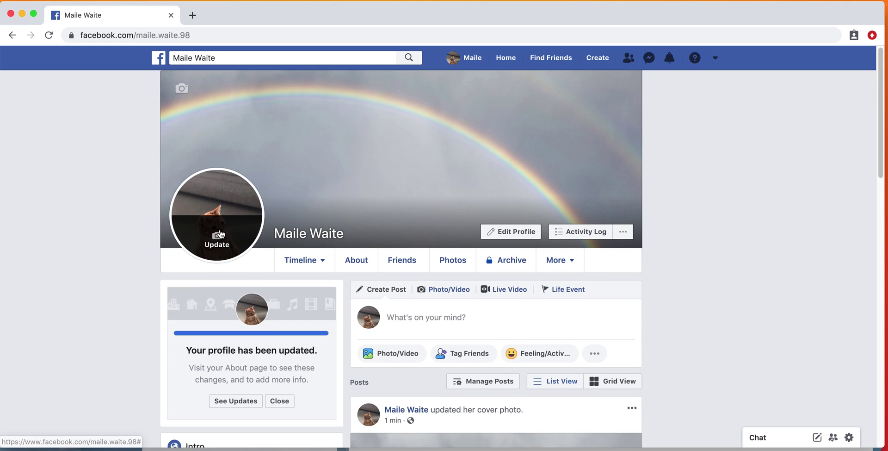
# Start a profile picture update and open the full list of frames
pyautogui.click(220, 234)
pyautogui.click(345, 214)
pyautogui.click(671, 235)
pyautogui.scroll(-3, 337, 283)
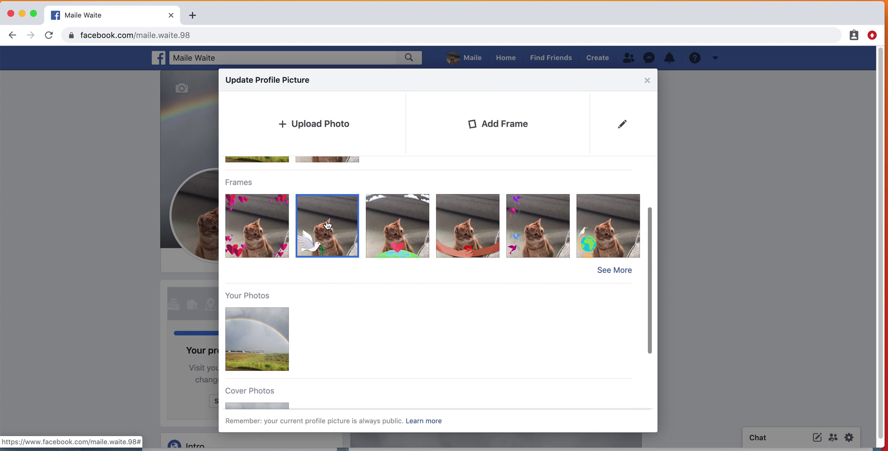
pyautogui.click(615, 259)
pyautogui.click(325, 296)
# Apply the Paper Hearts frame, adjust position and zoom, set switch-back to Never
pyautogui.moveTo(530, 281)
pyautogui.mouseDown()
pyautogui.moveTo(516, 278)
pyautogui.moveTo(526, 272)
pyautogui.mouseUp()
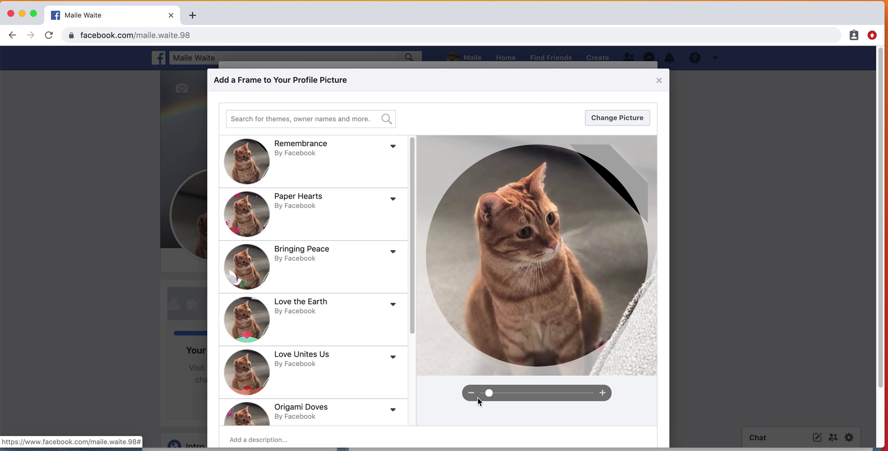
pyautogui.click(260, 223)
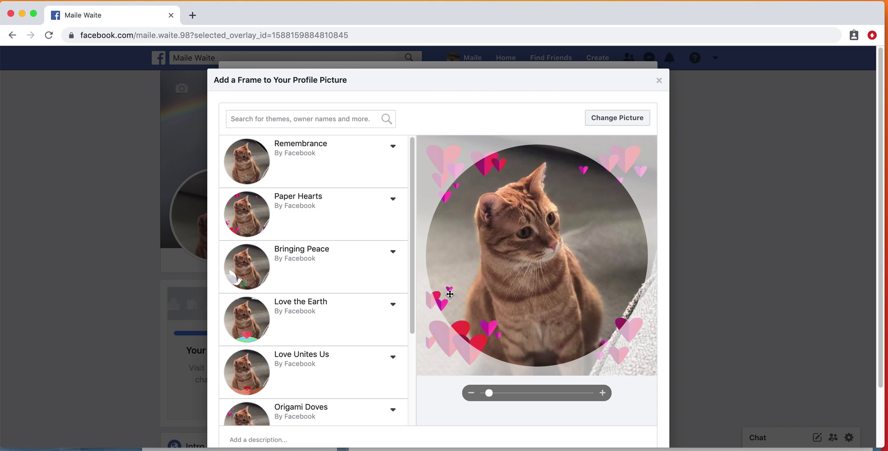
pyautogui.moveTo(527, 273); pyautogui.dragTo(532, 276)
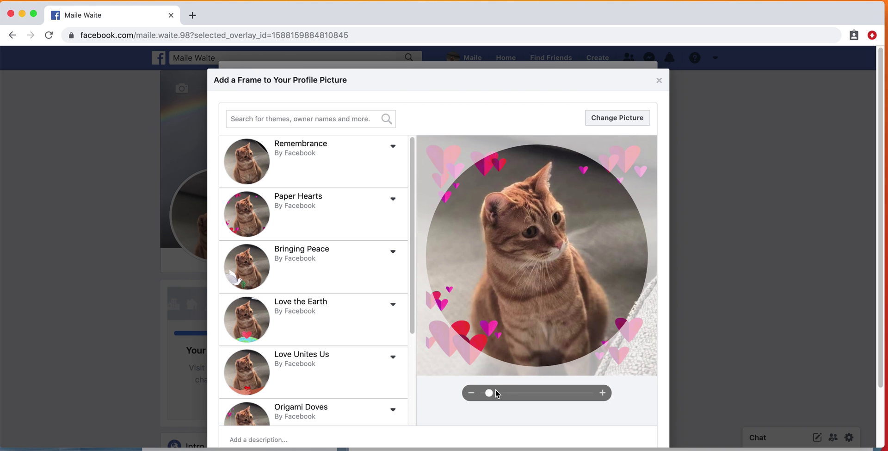
pyautogui.moveTo(497, 394); pyautogui.dragTo(515, 388)
pyautogui.moveTo(531, 271); pyautogui.dragTo(536, 286)
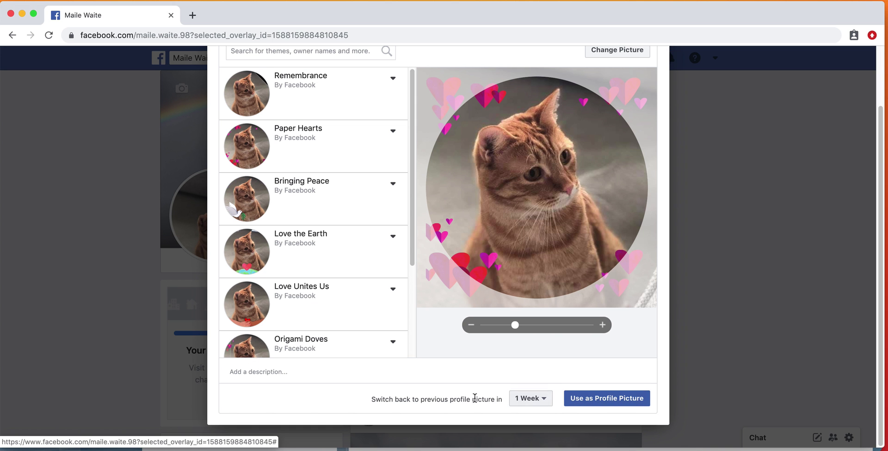
pyautogui.moveTo(398, 400); pyautogui.dragTo(501, 402)
pyautogui.click(492, 409)
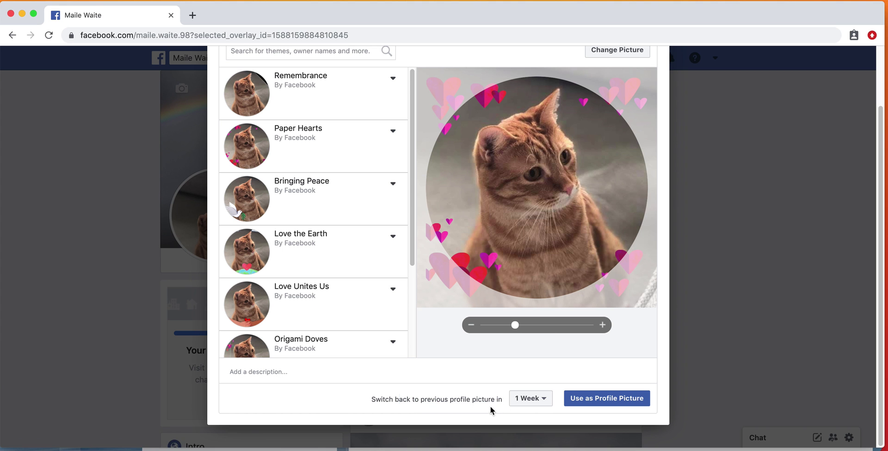
pyautogui.click(543, 402)
pyautogui.click(531, 366)
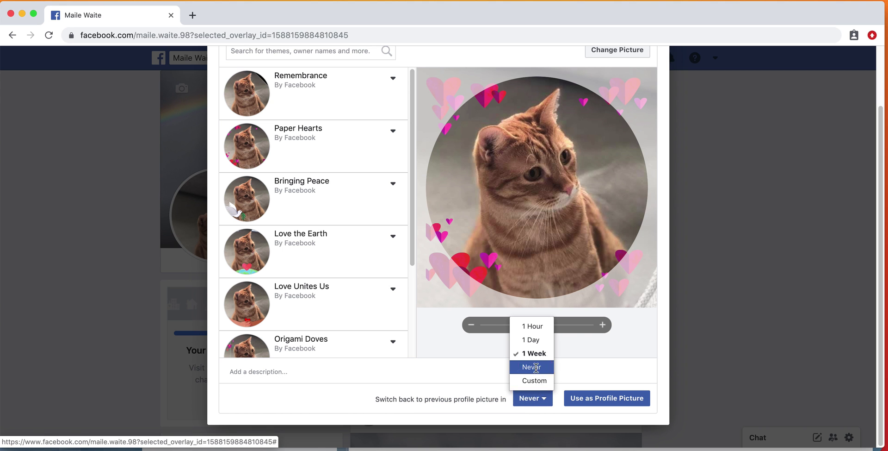
pyautogui.click(599, 400)
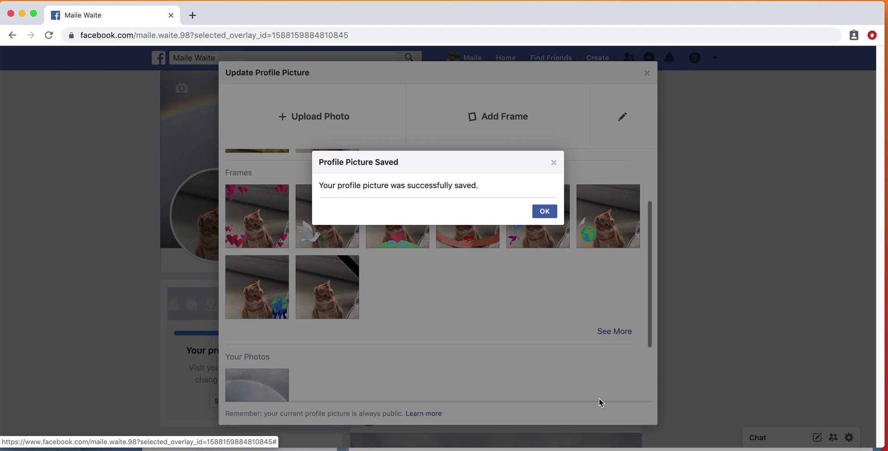
# Close the saved notice, then shift the rainbow cover photo downward and save
pyautogui.click(555, 212)
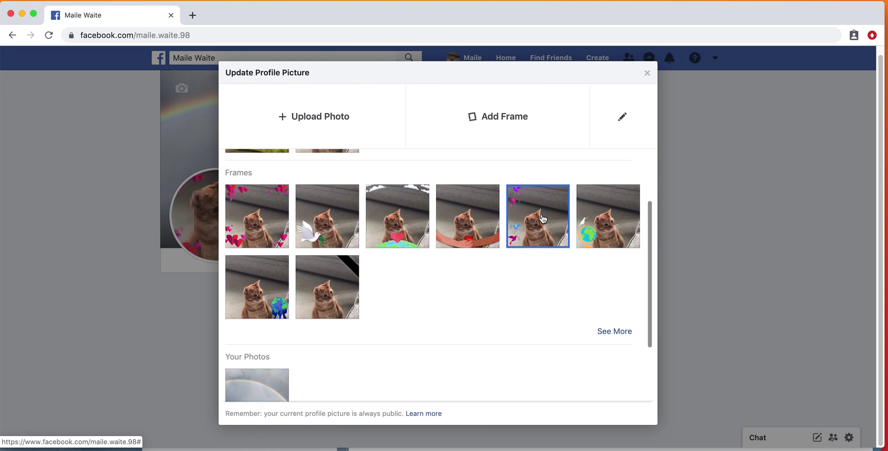
pyautogui.click(647, 78)
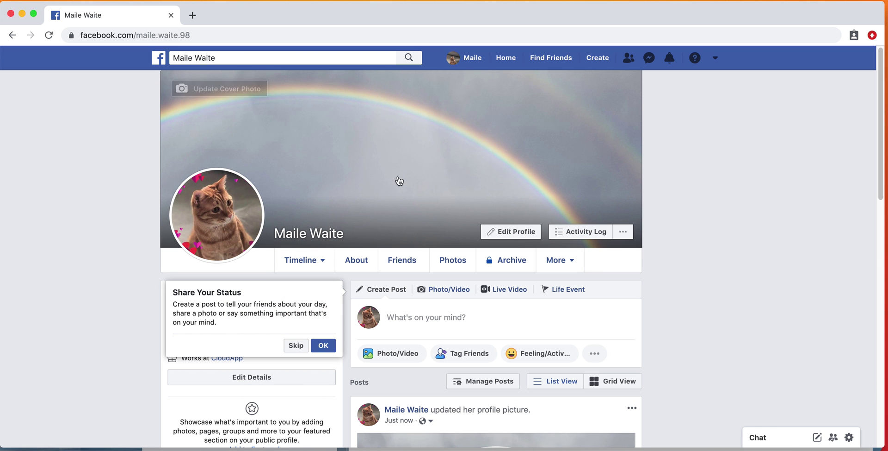
pyautogui.click(223, 91)
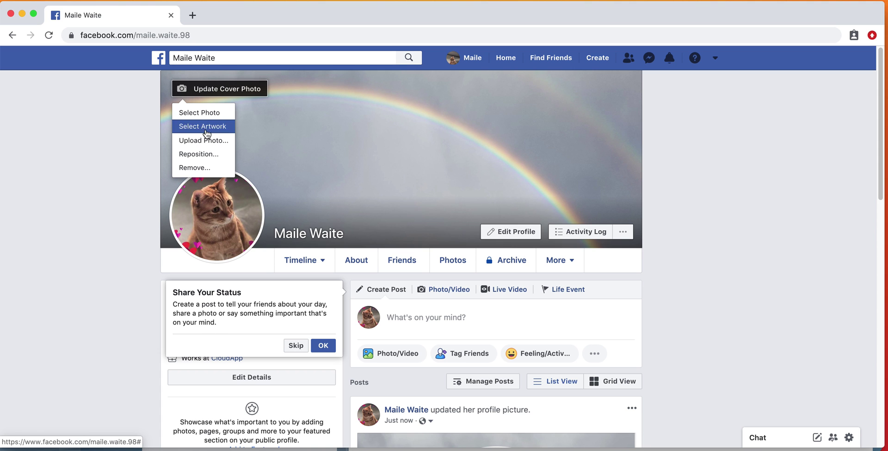
pyautogui.click(200, 154)
pyautogui.moveTo(291, 151); pyautogui.dragTo(317, 162)
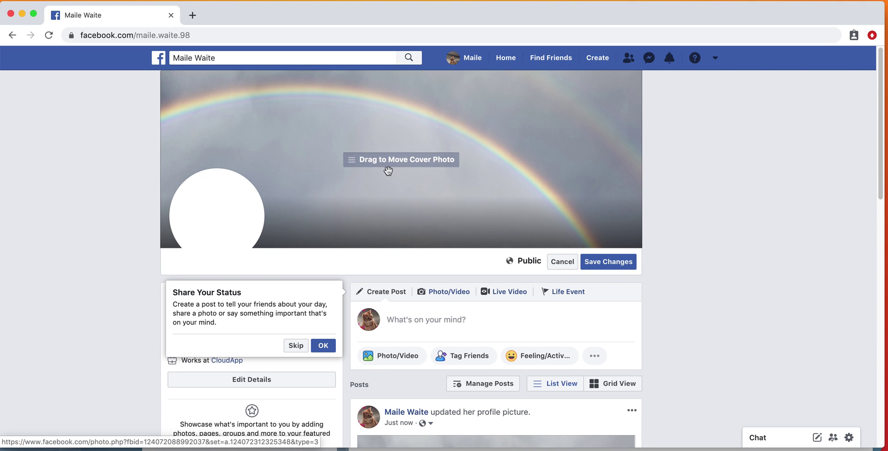
pyautogui.click(622, 261)
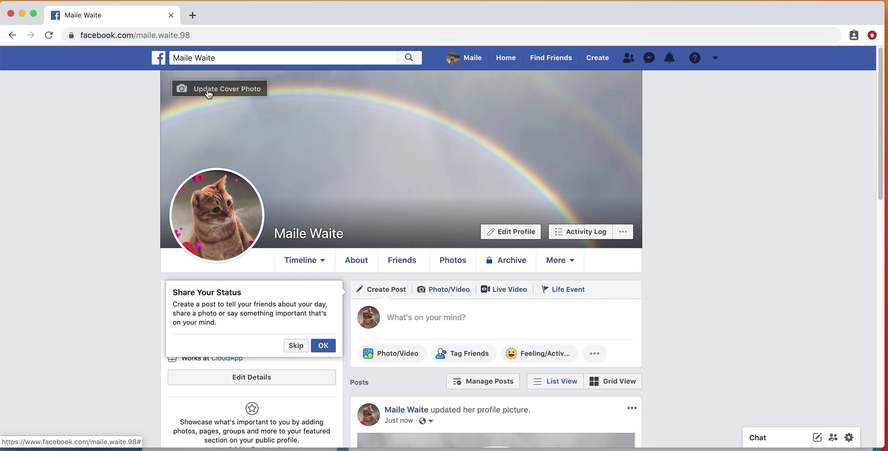
# Replace the cover with the green fern artwork, position it vertically, and save
pyautogui.click(207, 89)
pyautogui.click(213, 127)
pyautogui.scroll(-5, 461, 261)
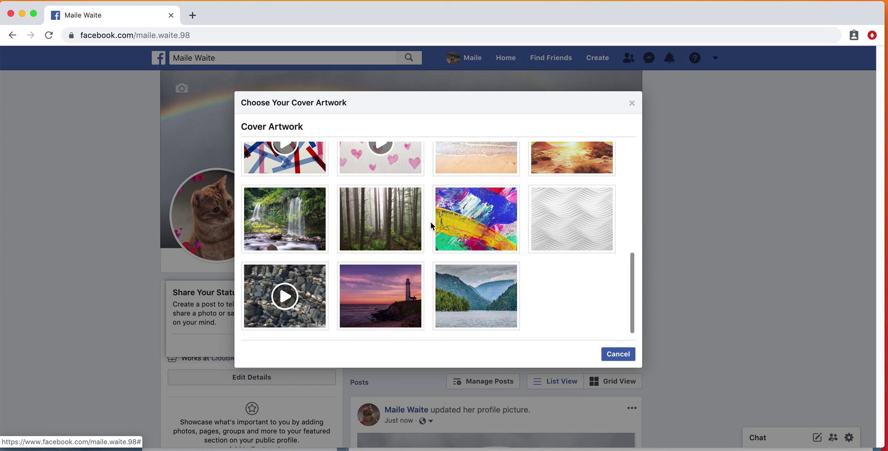
pyautogui.scroll(5, 427, 224)
pyautogui.scroll(-5, 424, 234)
pyautogui.scroll(5, 419, 237)
pyautogui.click(378, 258)
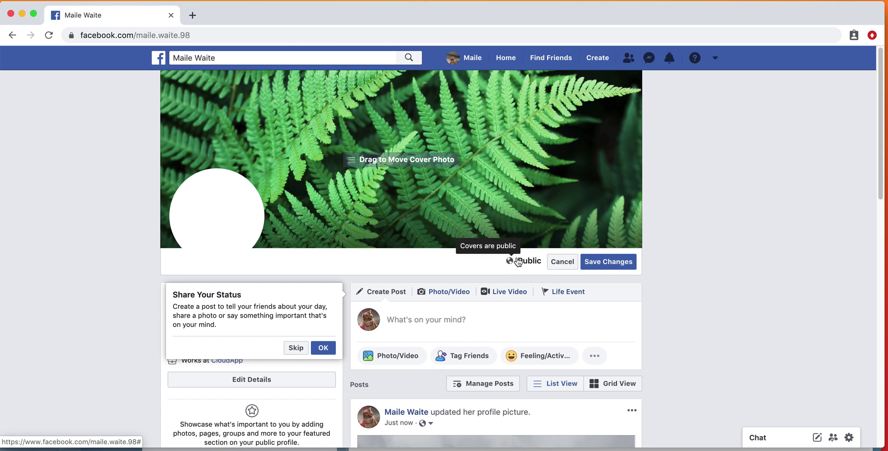
pyautogui.moveTo(483, 180); pyautogui.dragTo(495, 200)
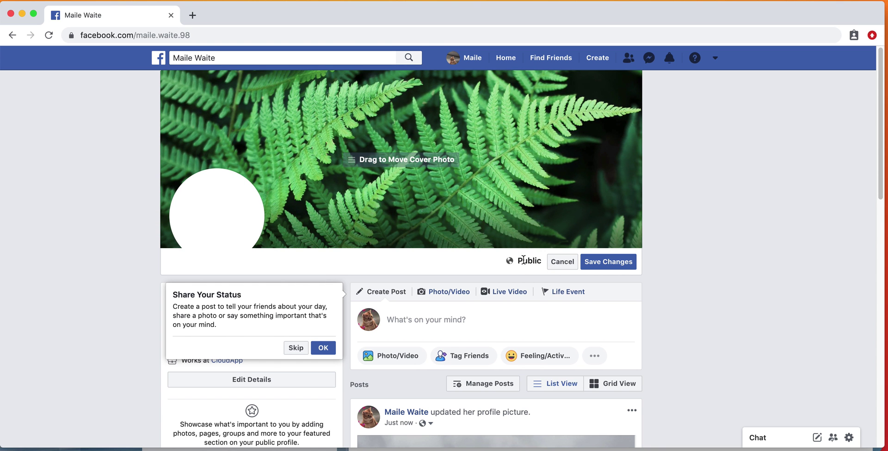
pyautogui.click(601, 266)
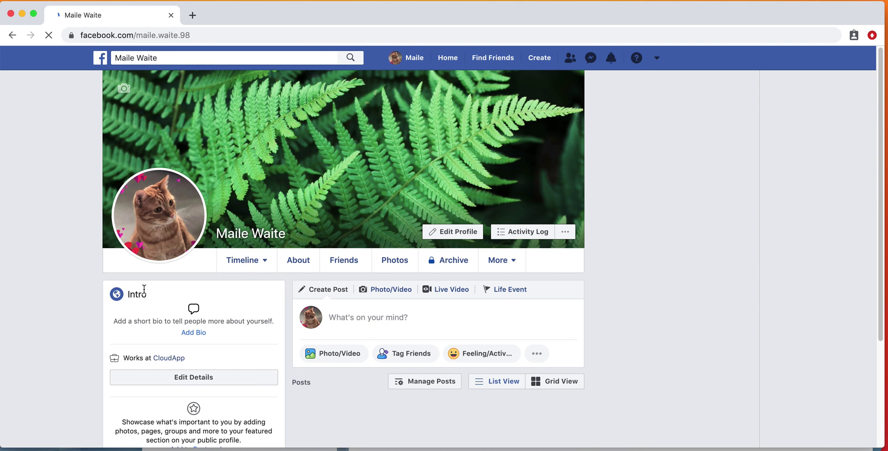
pyautogui.scroll(-3, 129, 315)
pyautogui.scroll(3, 130, 319)
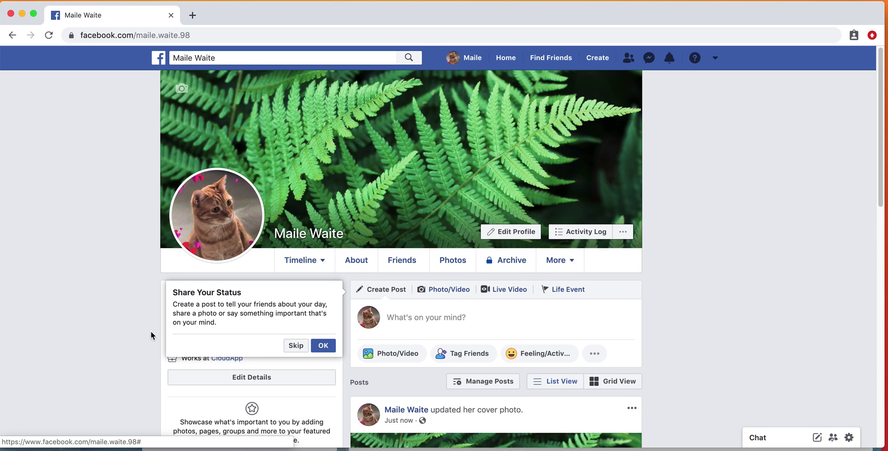